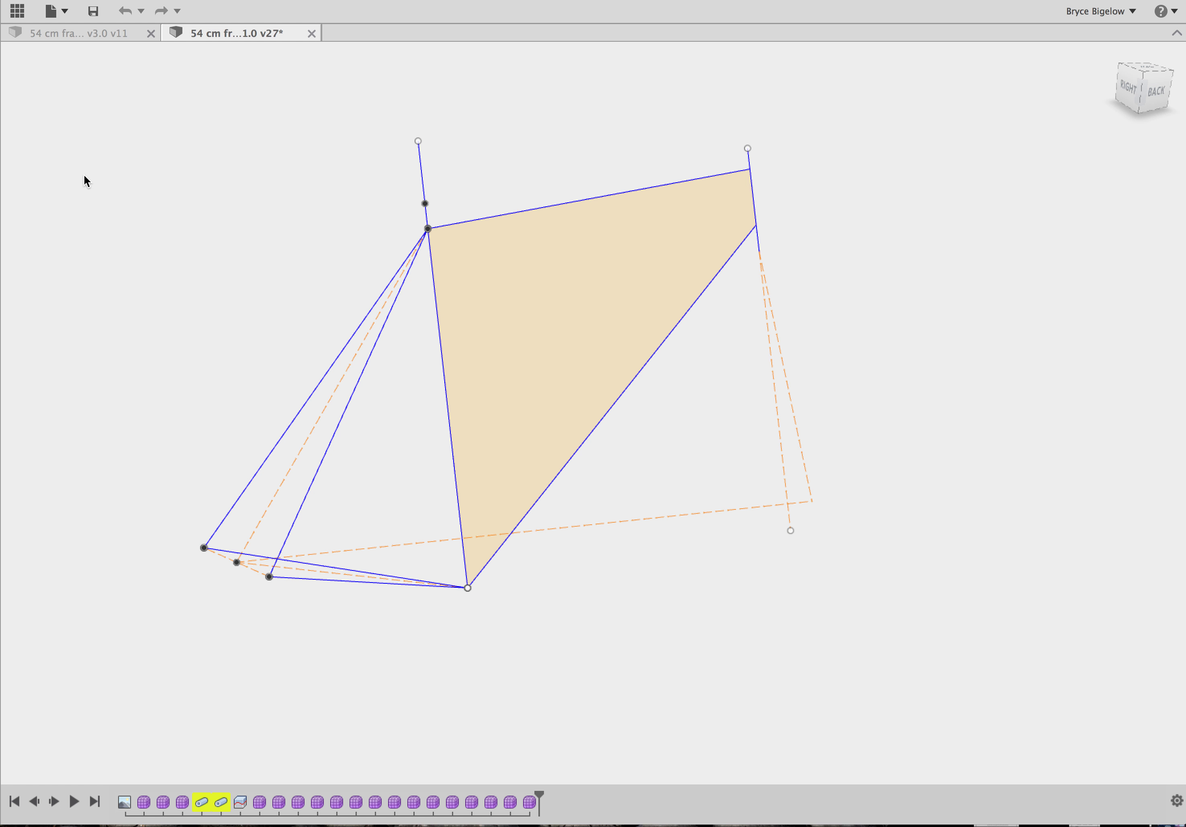
Examine the finished bike frame in the 54 cm frame v3.0 design, and return to the v1.0 design.
left_click(161, 283)
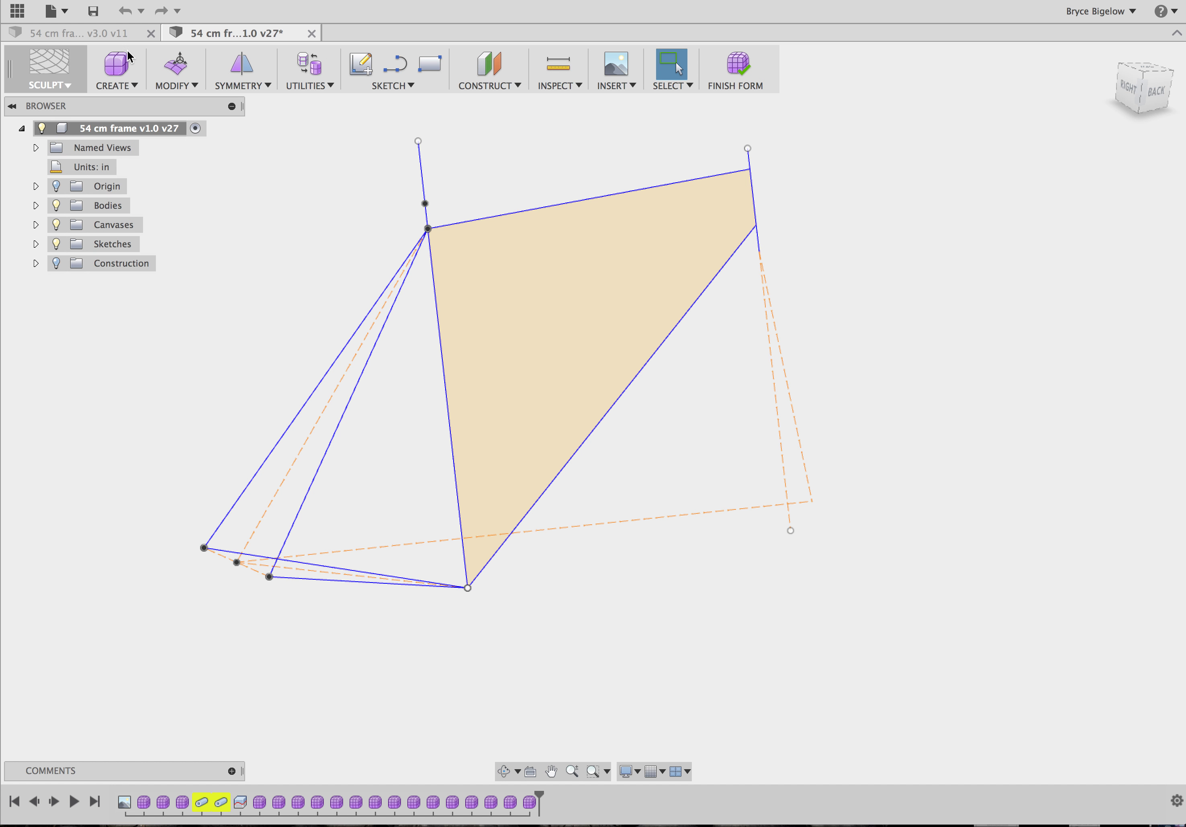
left_click(104, 34)
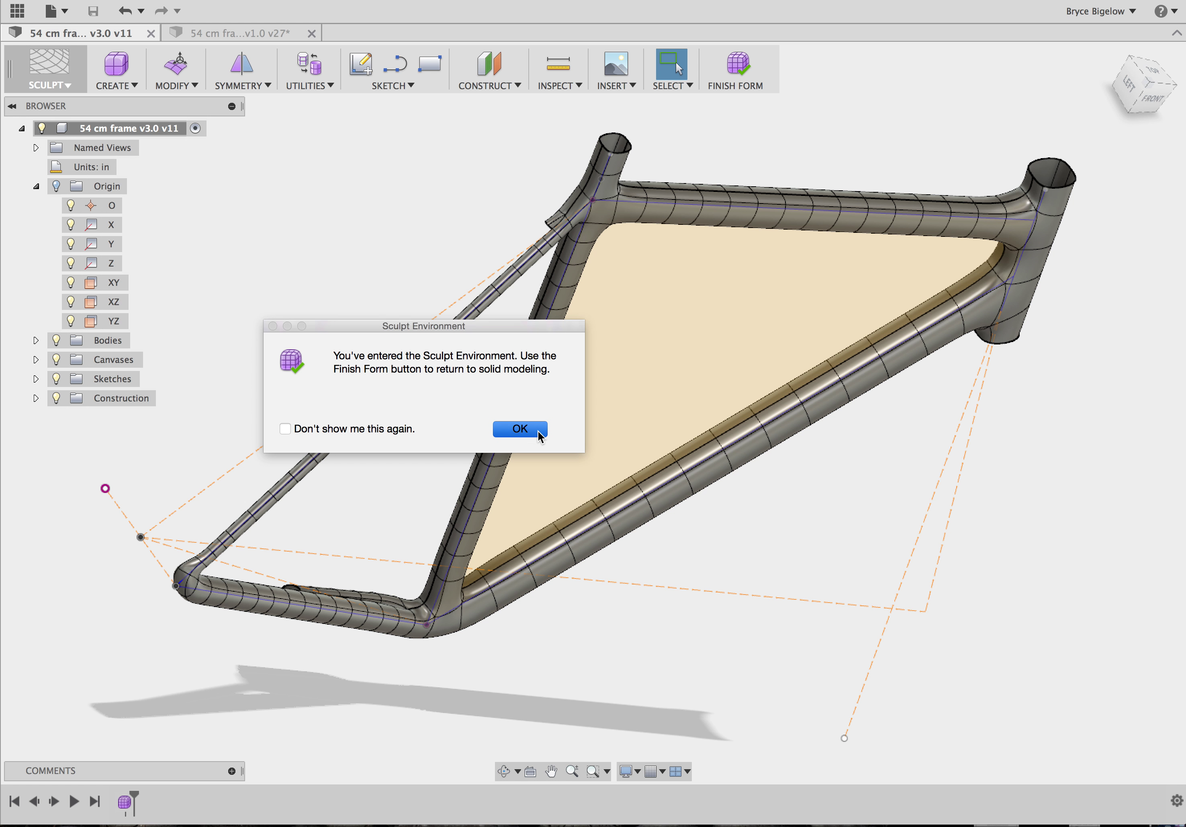
left_click(536, 430)
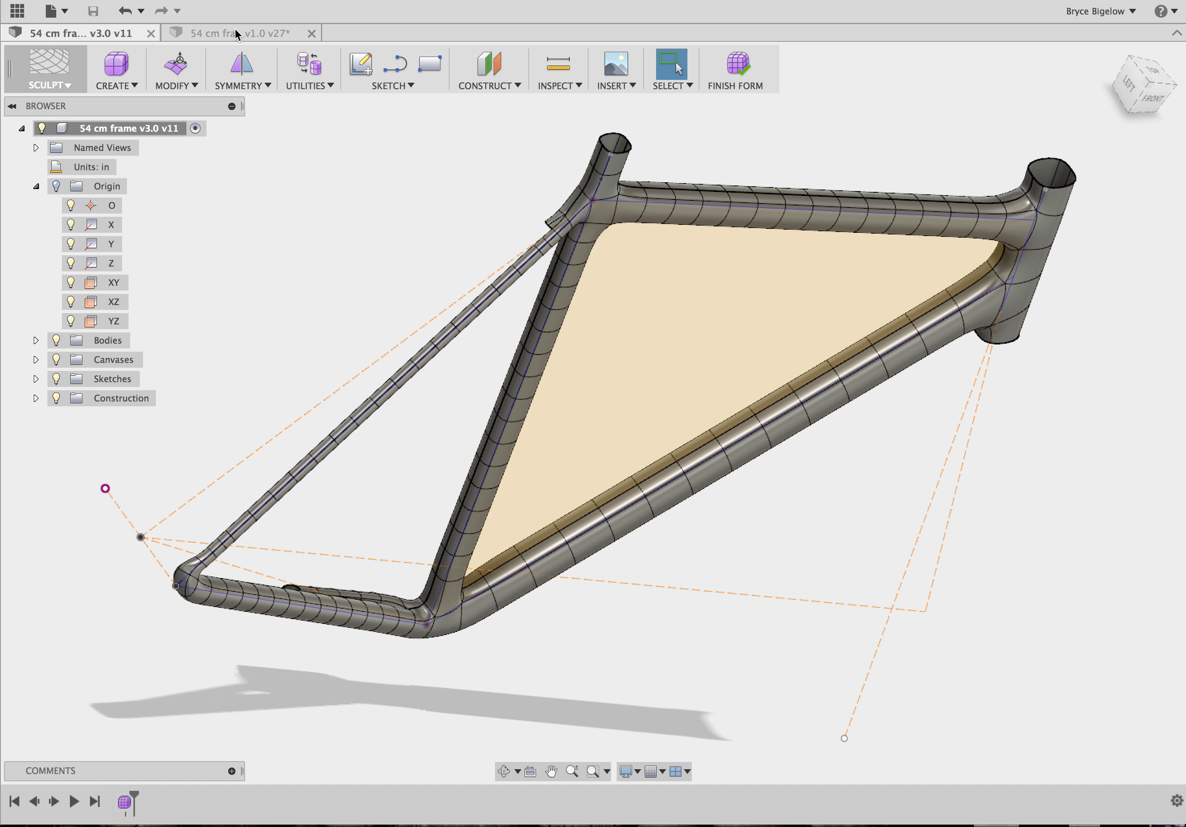
left_click(234, 32)
left_click(530, 430)
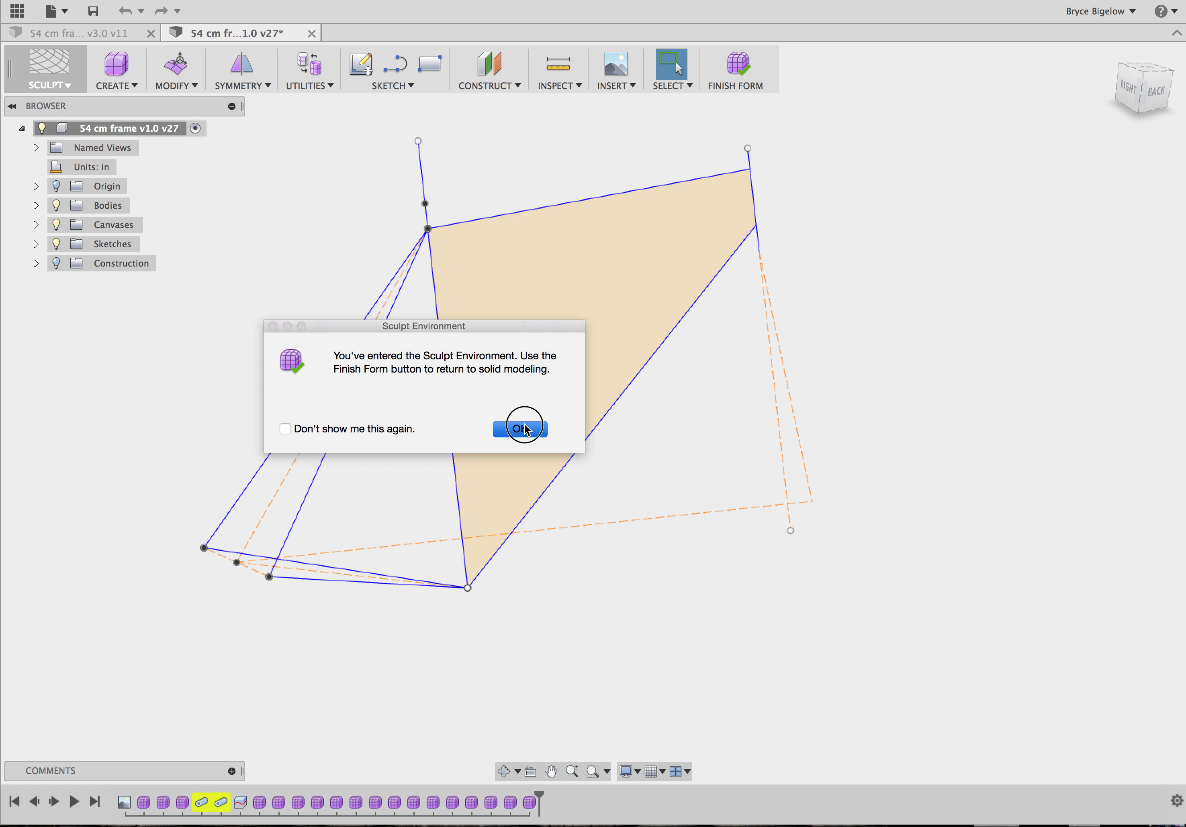
Run Pipe along the top tube, head tube, down tube and seat tube lines with a 1 in global diameter and smooth display.
left_click(116, 73)
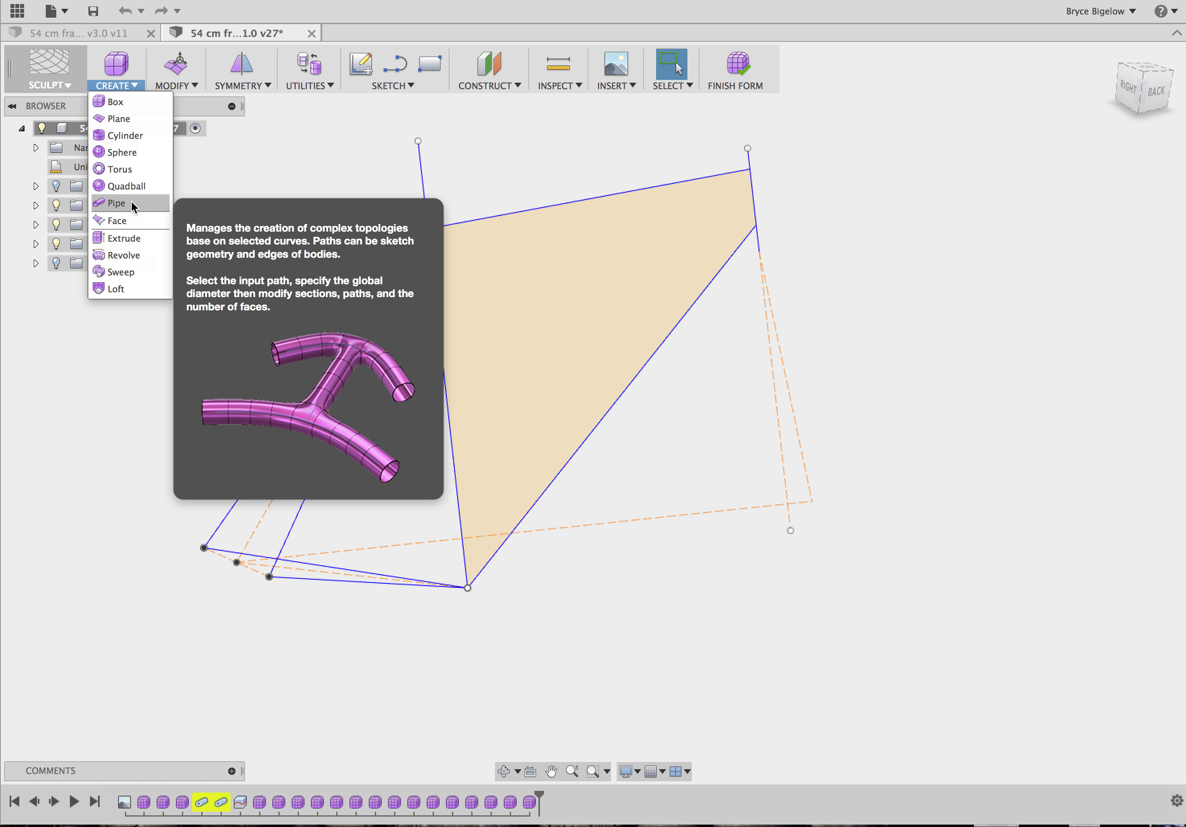
left_click(132, 201)
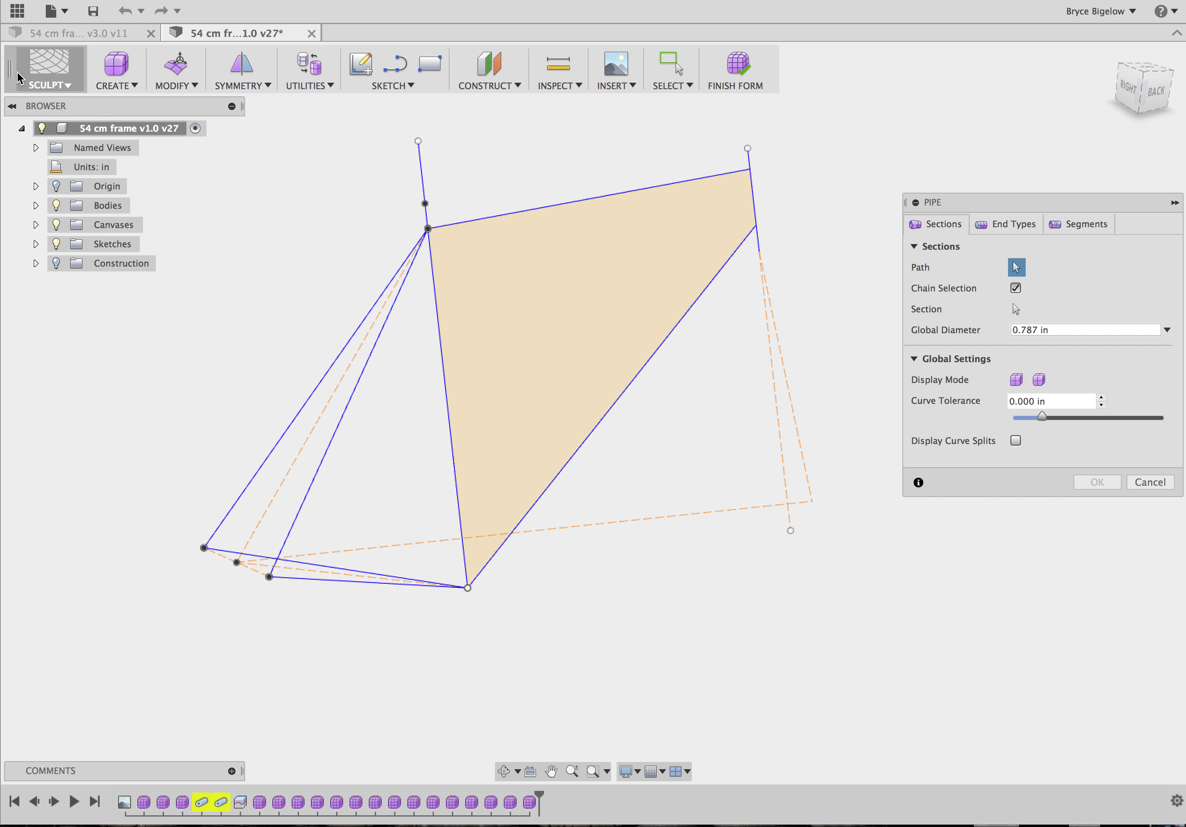
left_click(482, 220)
left_click(752, 207)
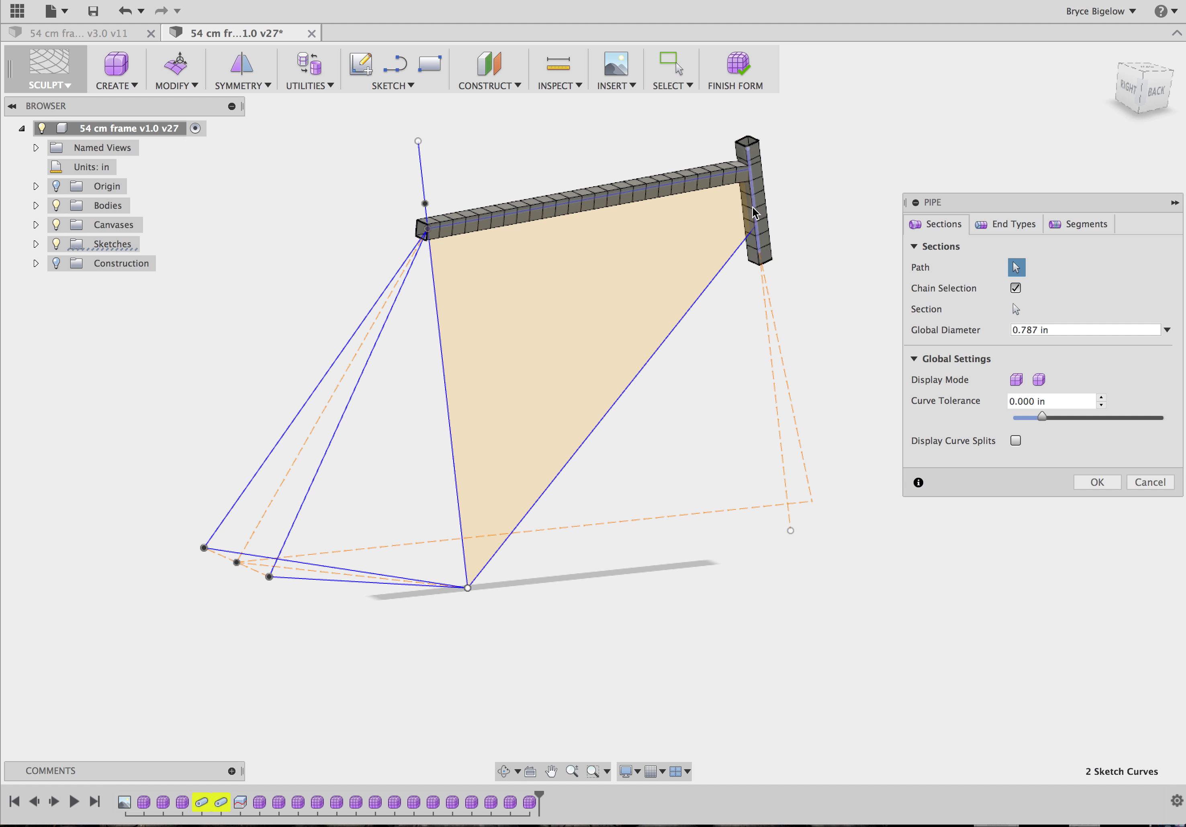
left_click(733, 259)
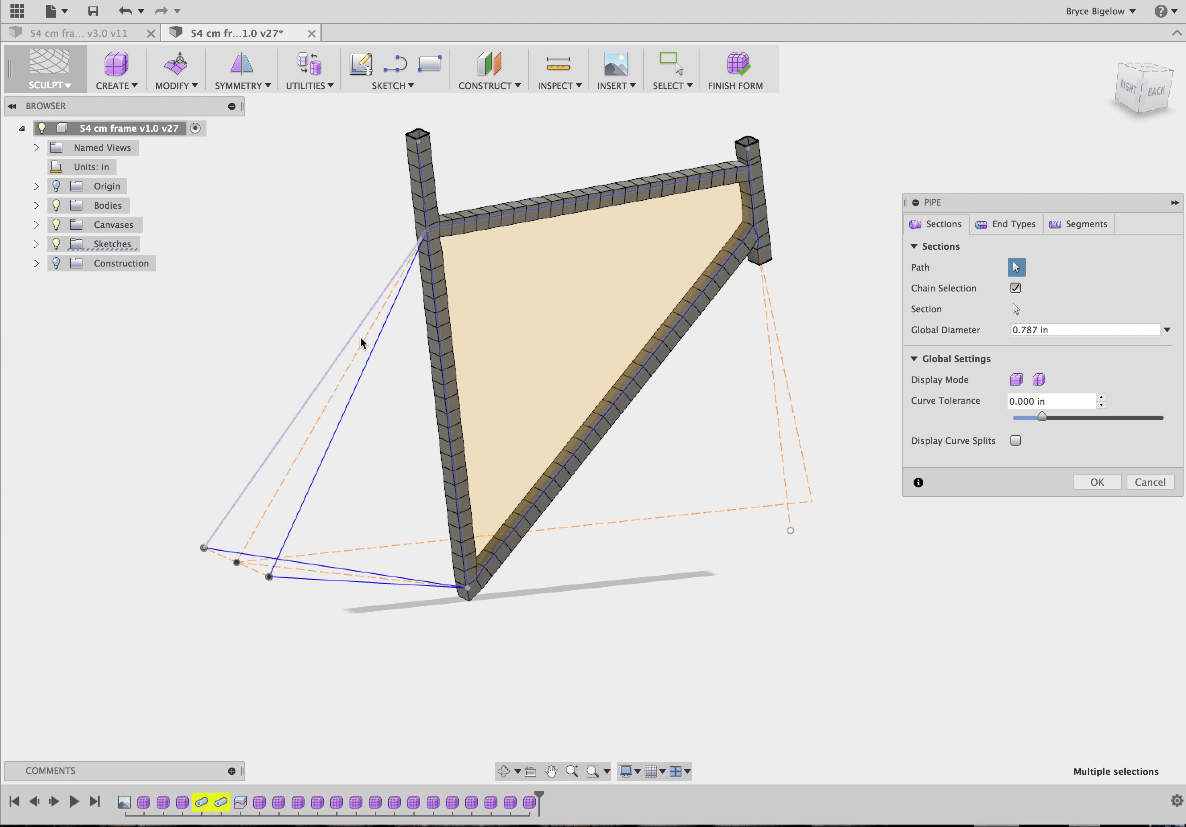
left_click(1057, 332)
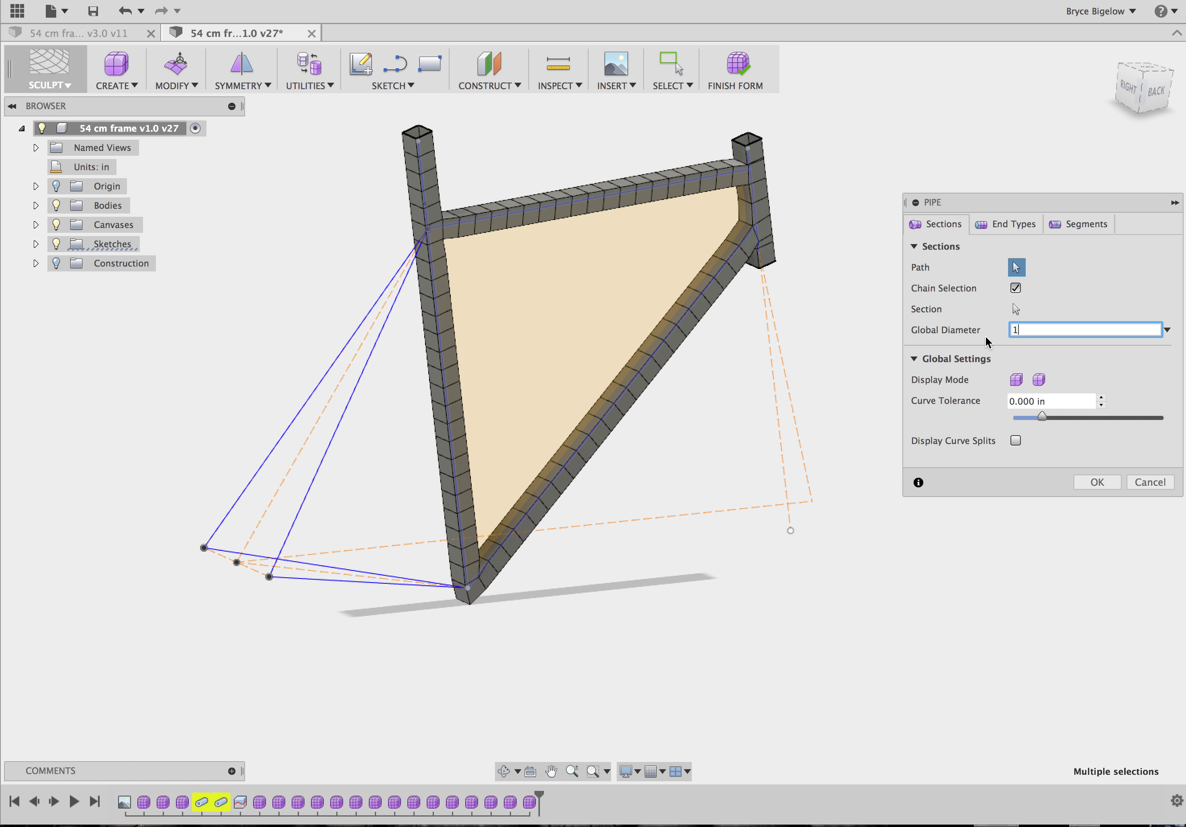
left_click(1039, 380)
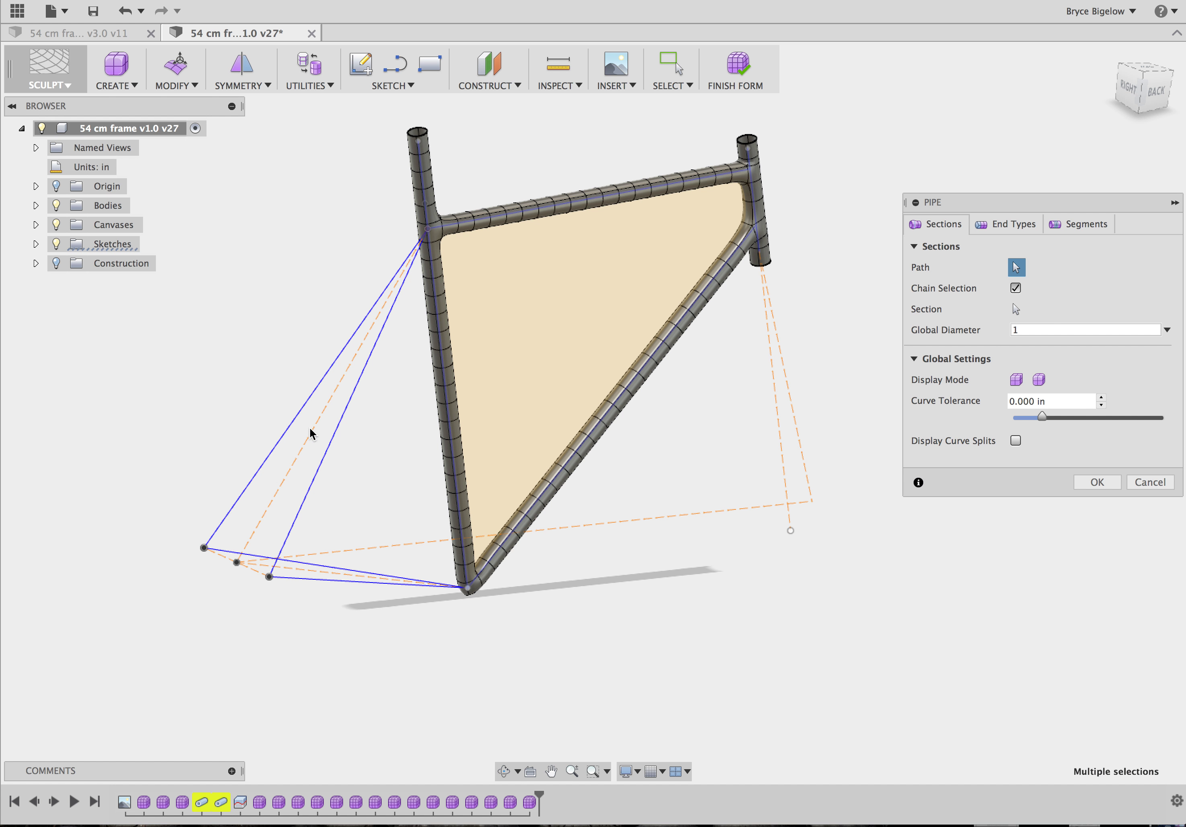
Add both seat stay lines and both chainstay lines to the pipe path and create the pipe body.
left_click(280, 442)
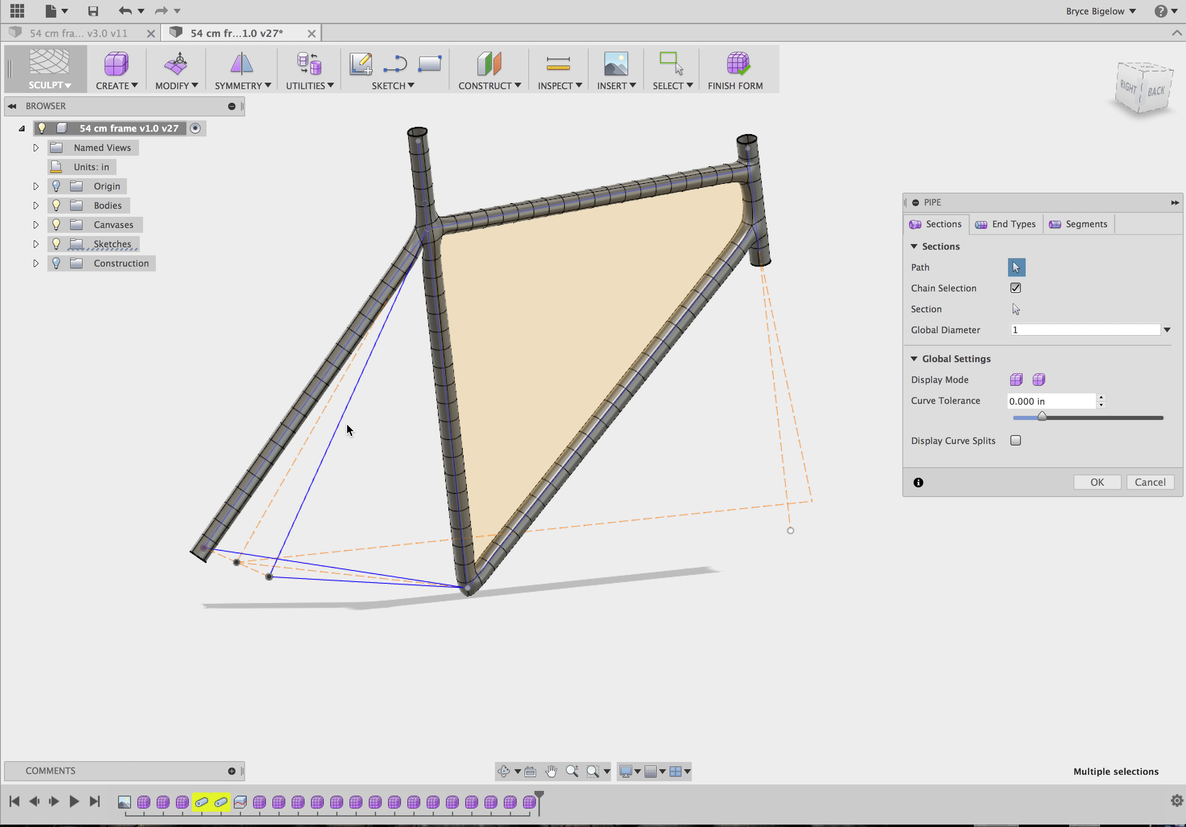
left_click(330, 572)
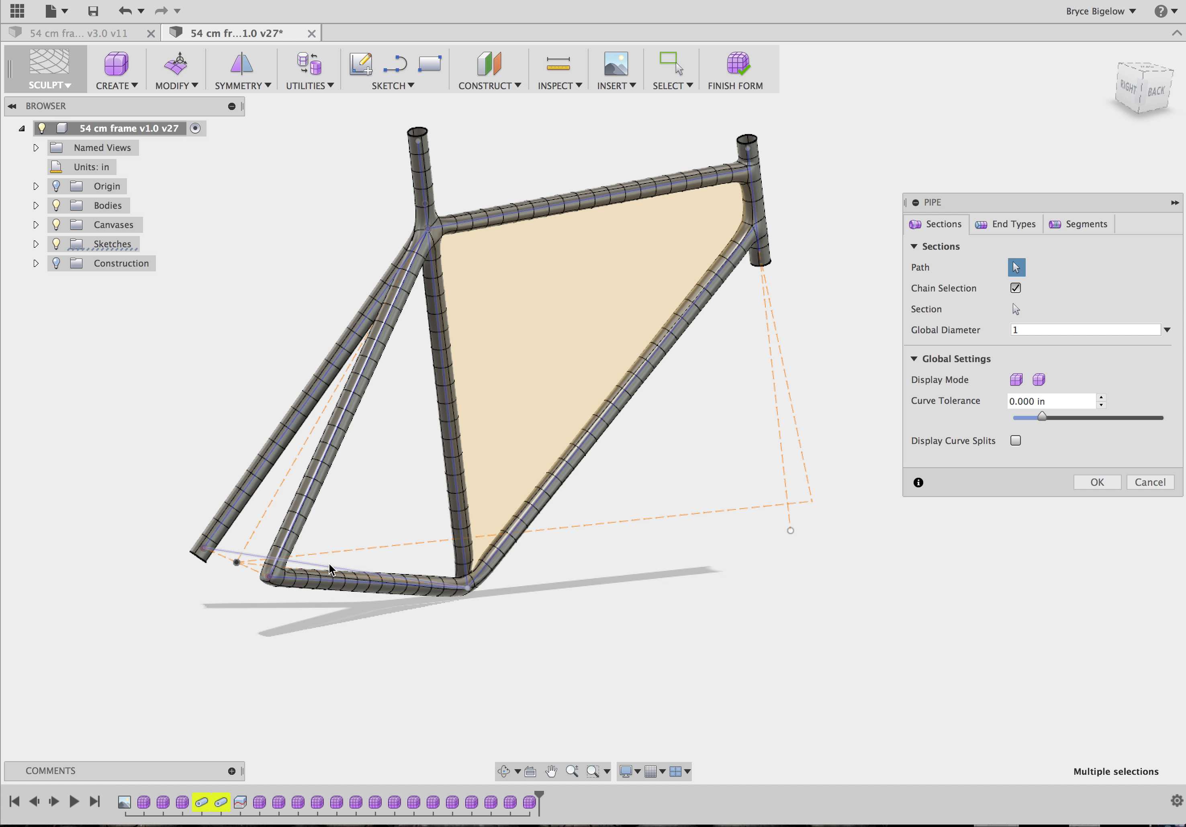
left_click(1097, 483)
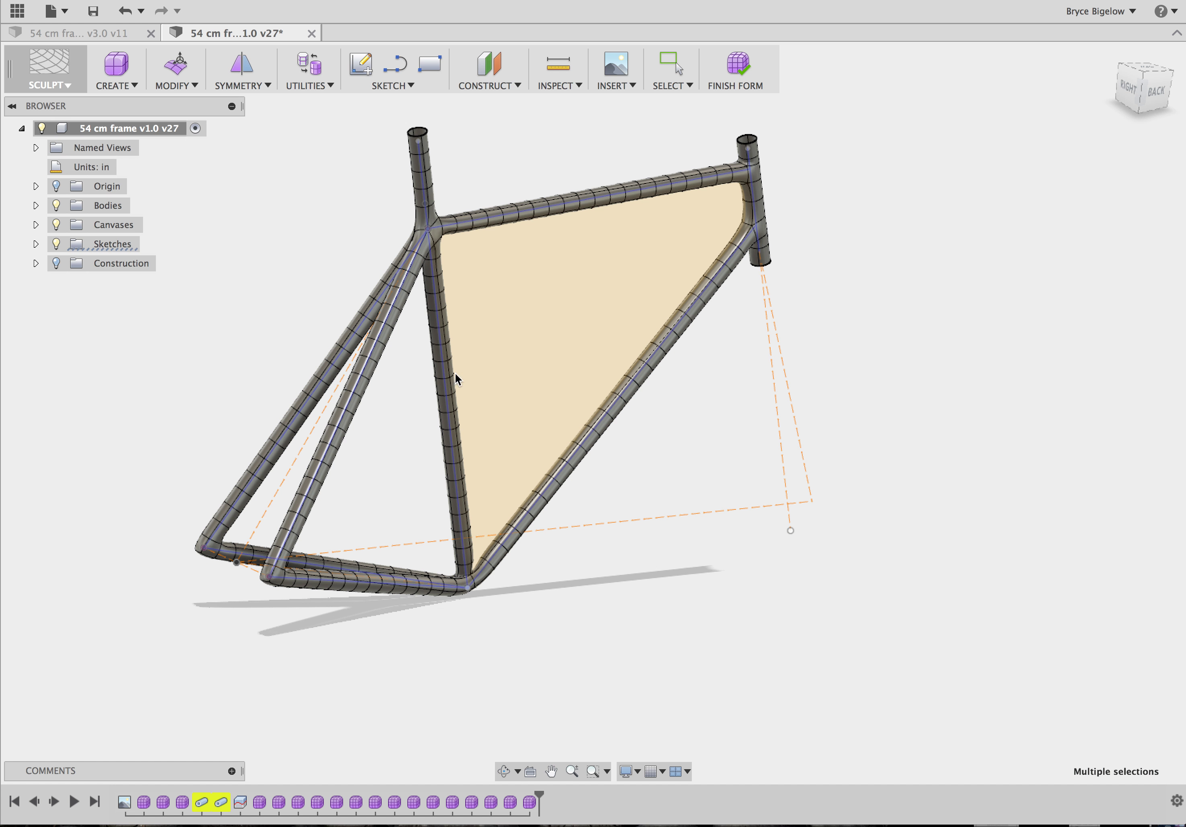
Examine the pipe joints at the bottom bracket and at the junction of seat tube, top tube and seat stays.
scroll(451, 496, "up", 10)
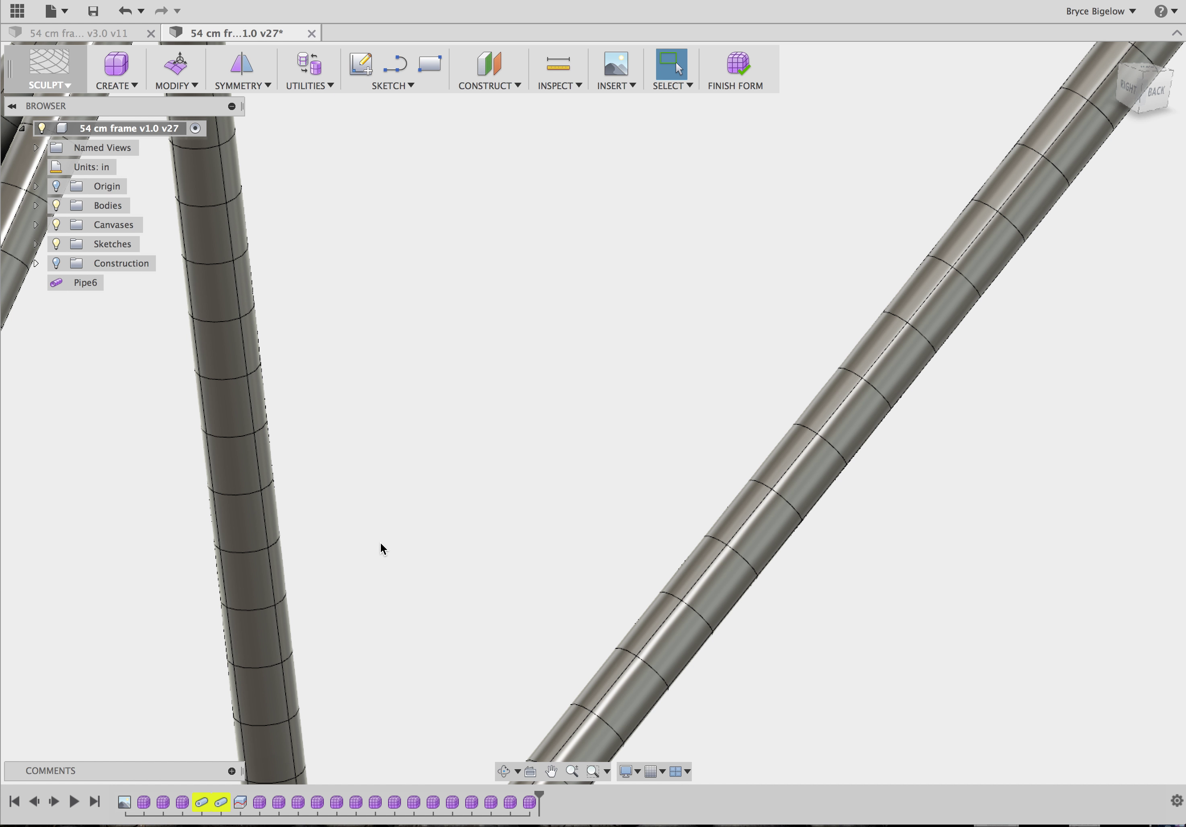
scroll(380, 543, "down", 5)
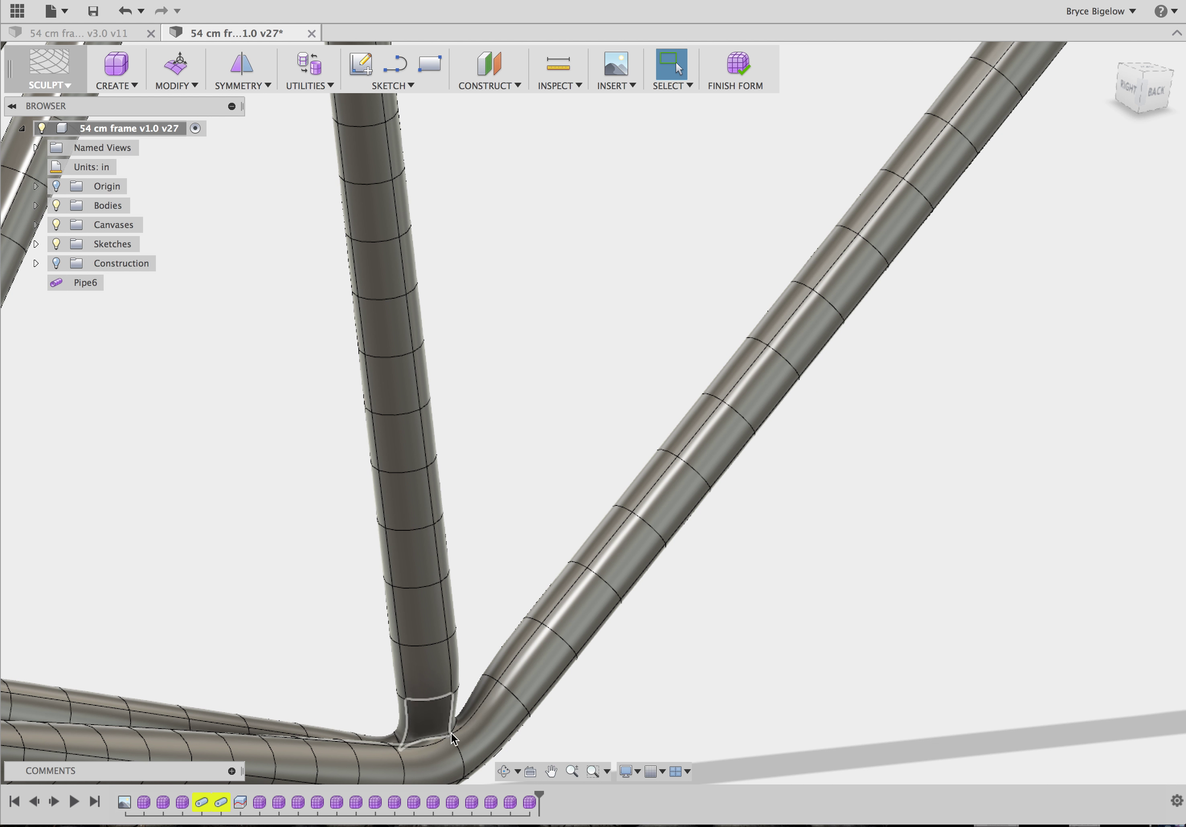
scroll(468, 704, "left", 10, "shift")
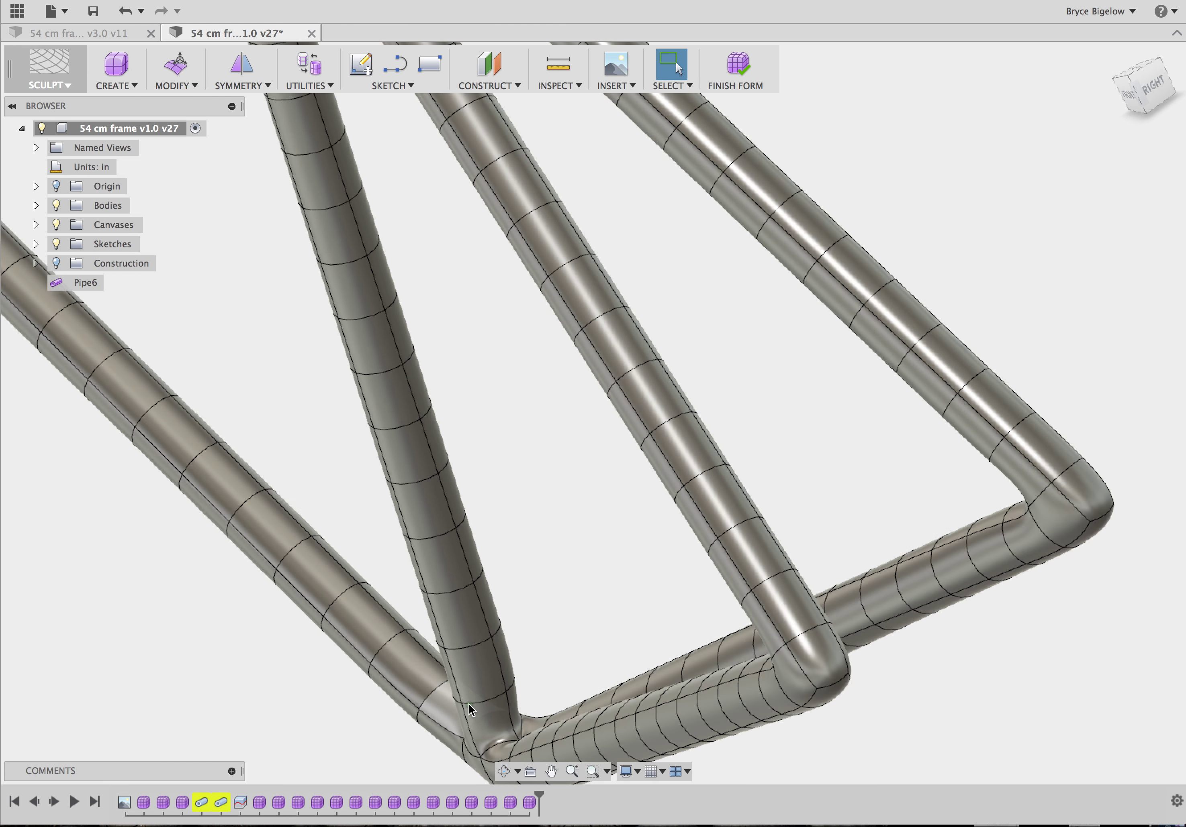
middle_click_drag(469, 705, 469, 705, "shift")
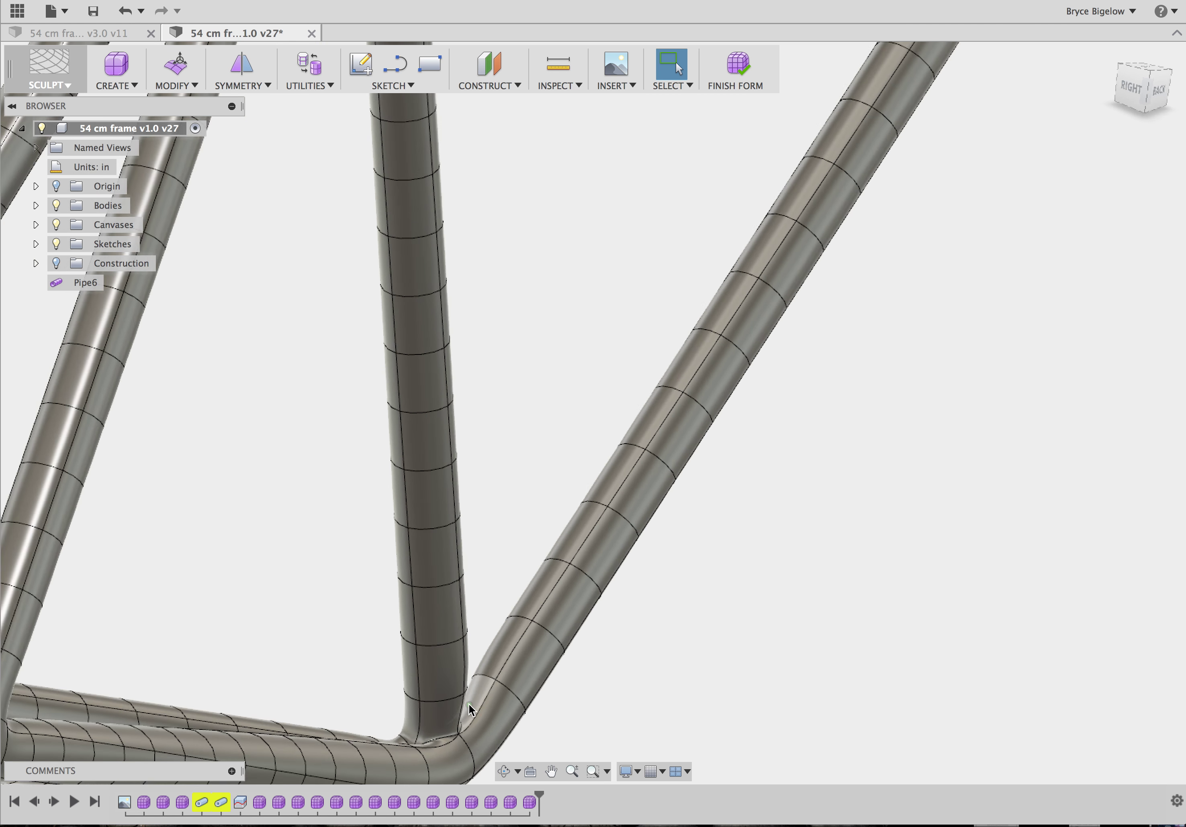
scroll(468, 704, "down", 3)
scroll(532, 334, "up", 8)
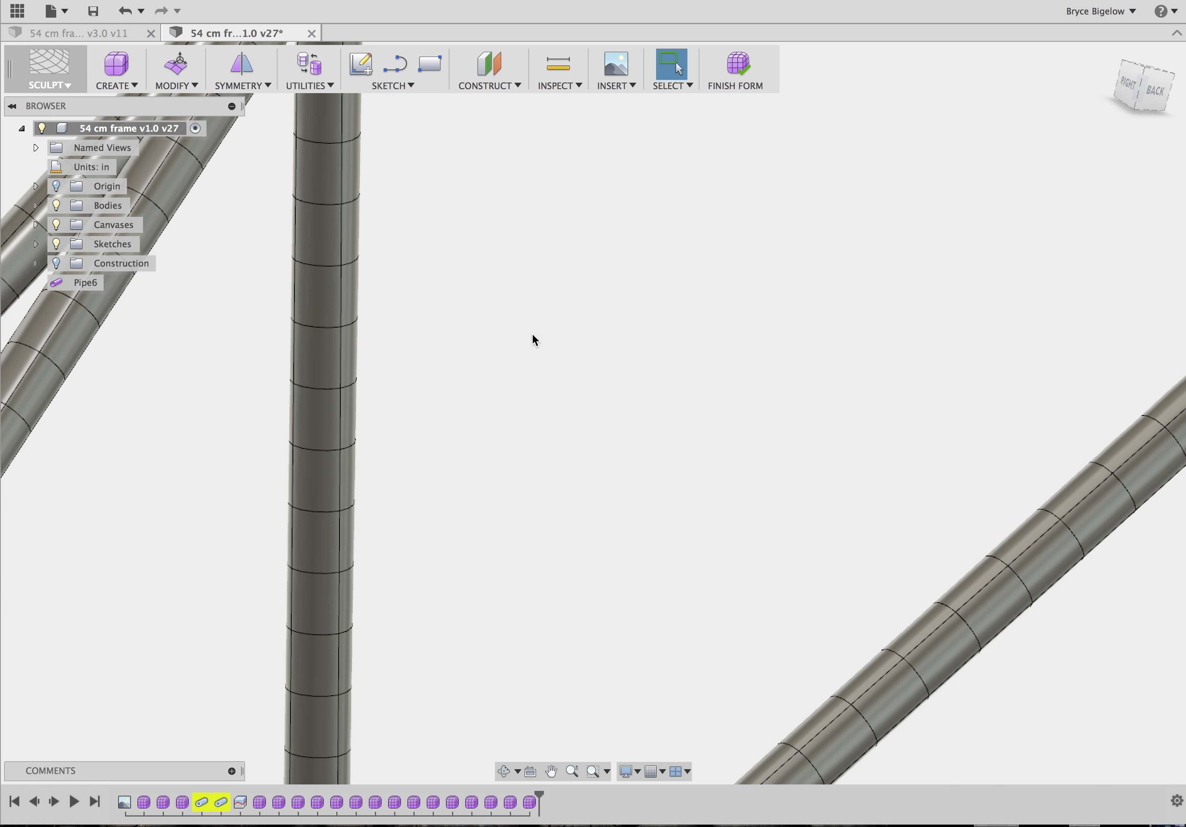
scroll(532, 334, "up", 5)
scroll(532, 334, "left", 5, "shift")
scroll(532, 334, "left", 10, "shift")
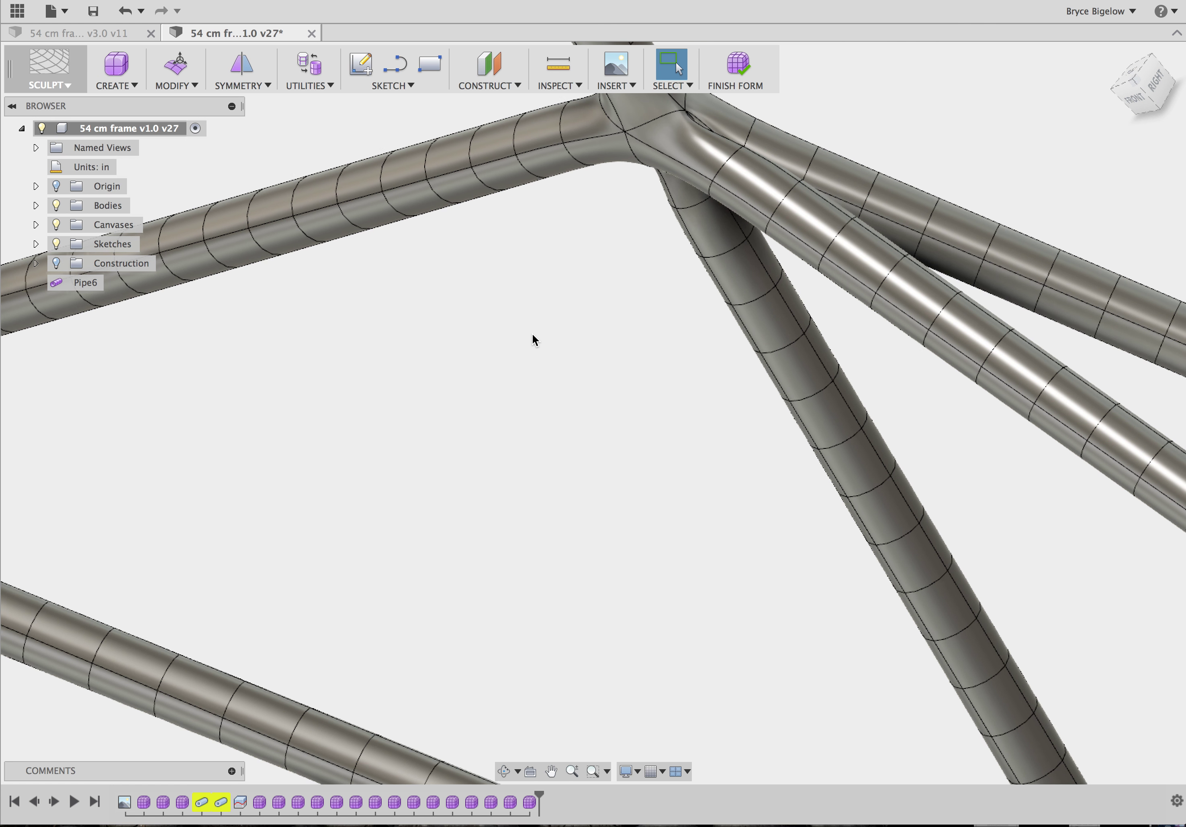
scroll(791, 254, "left", 6, "shift")
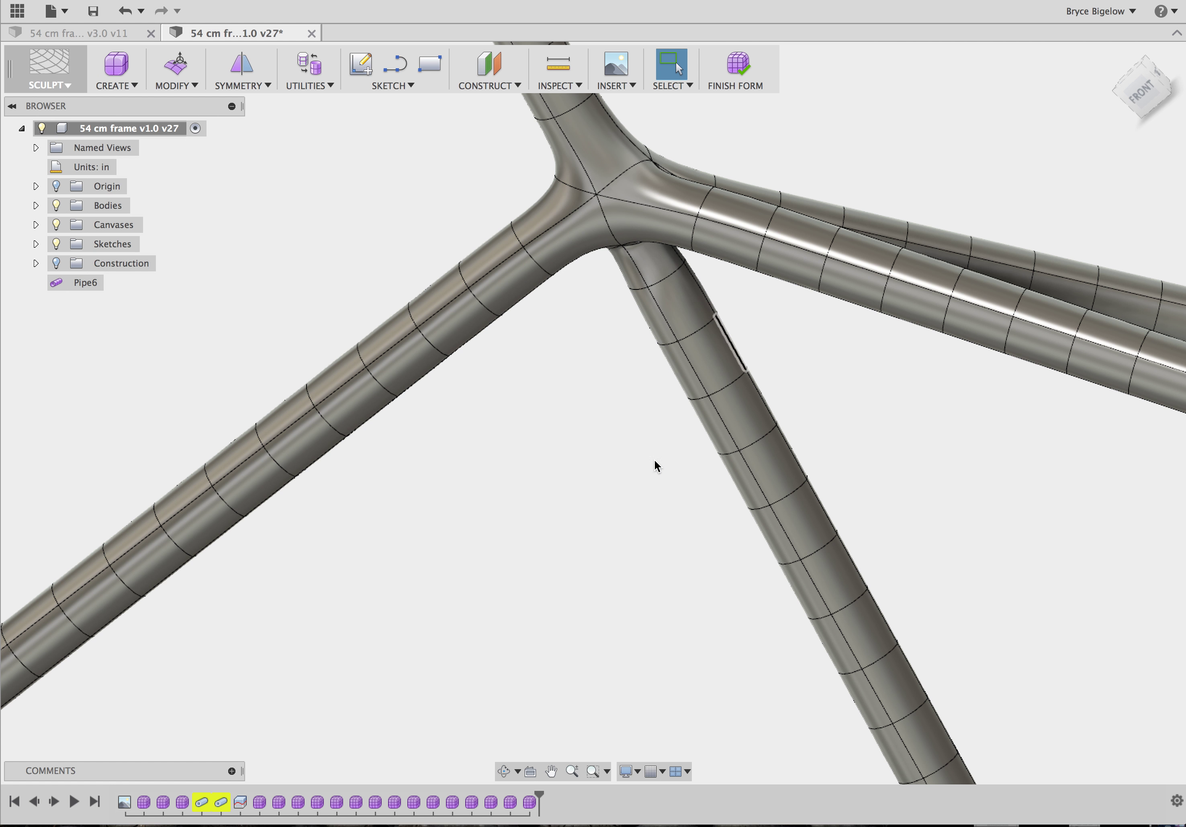
scroll(595, 483, "down", 5)
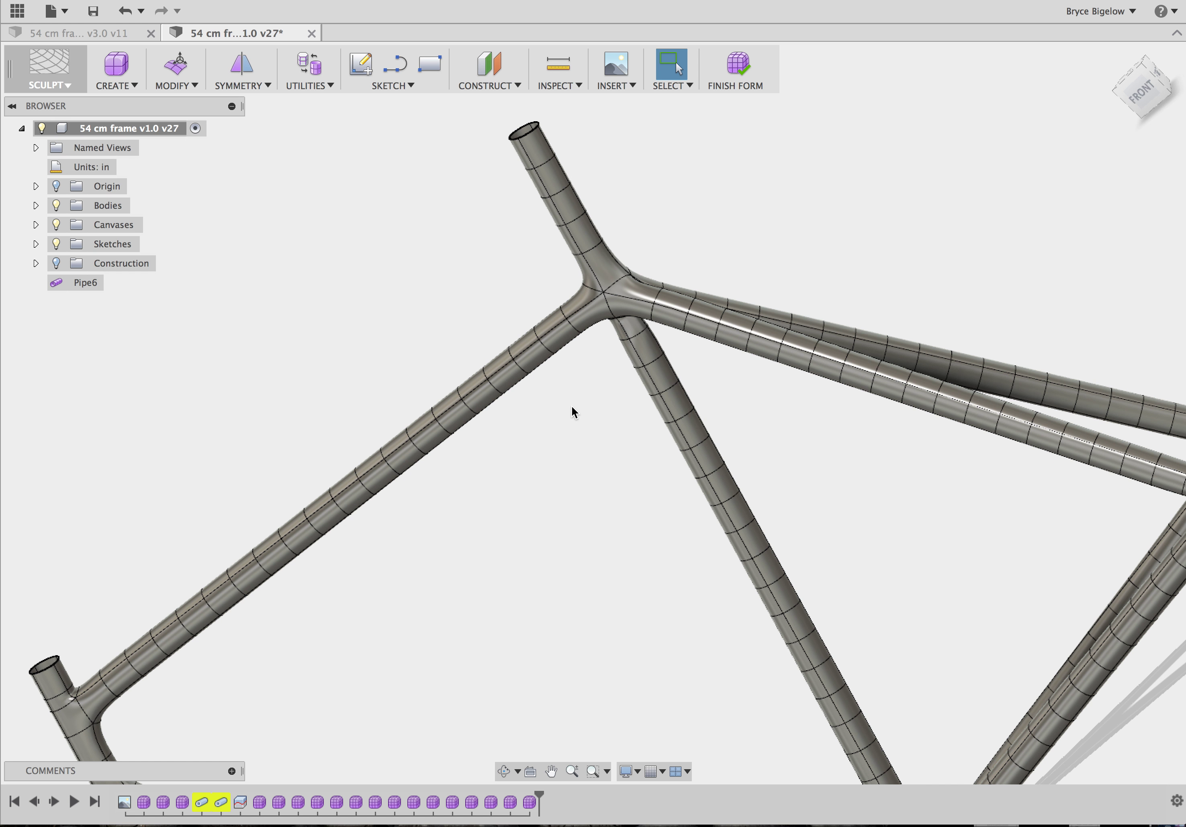
Delete the ring of four faces connecting the seat tube to its upper junction with the top tube and seat stays.
scroll(543, 414, "up", 2)
scroll(545, 413, "up", 2)
left_click(627, 318)
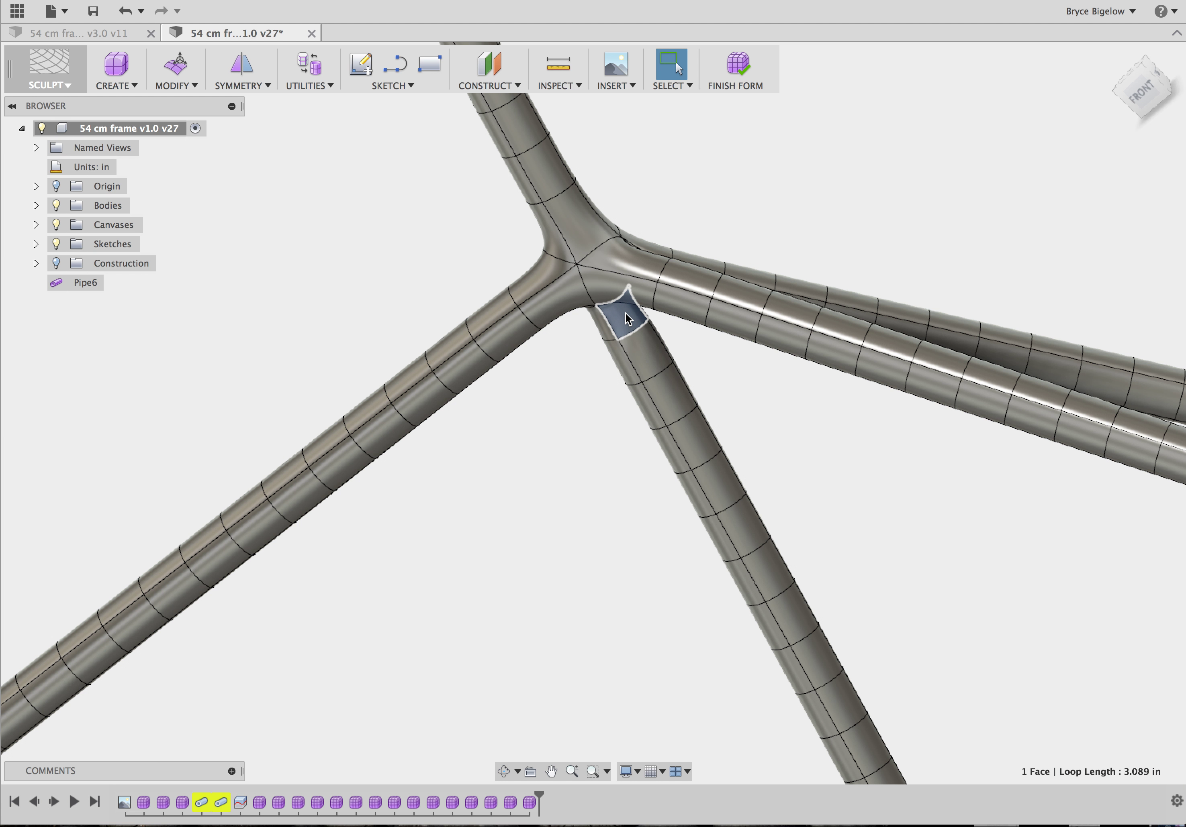
key("Delete")
left_click(600, 328)
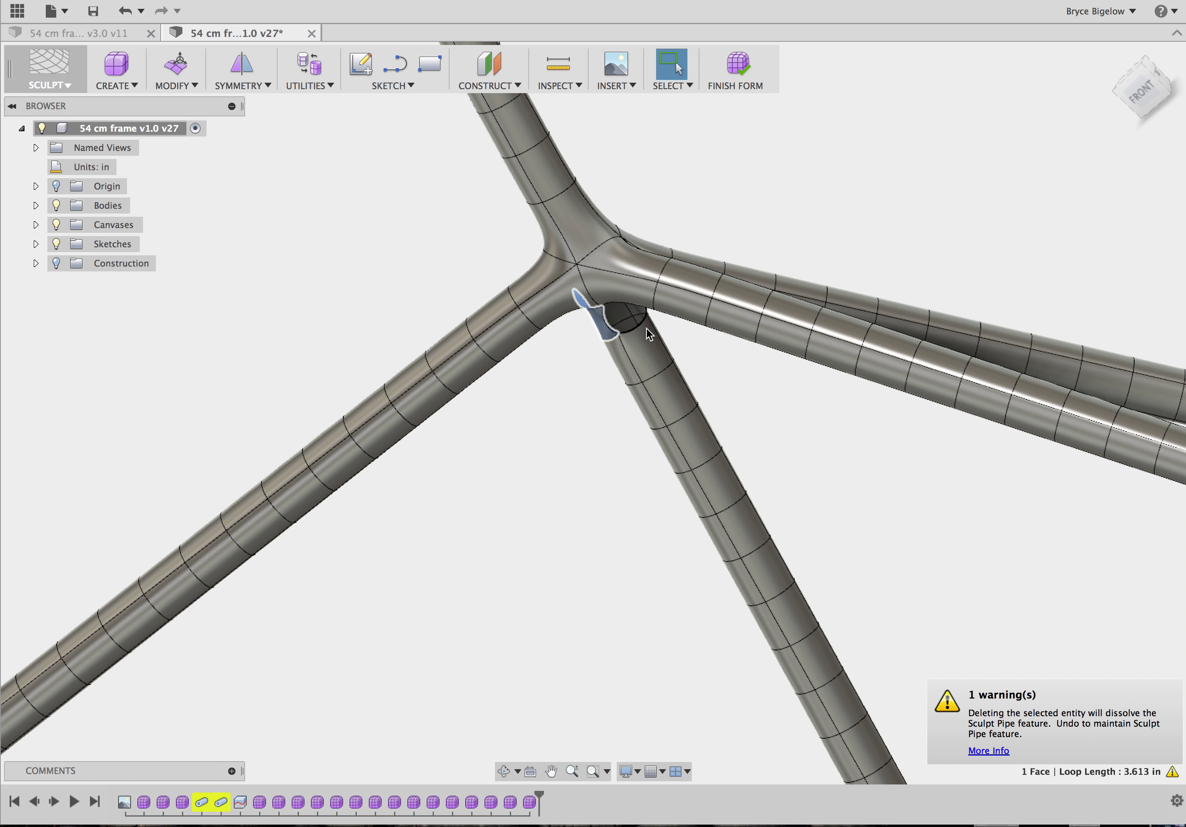
key("Delete")
scroll(642, 360, "right", 10, "shift")
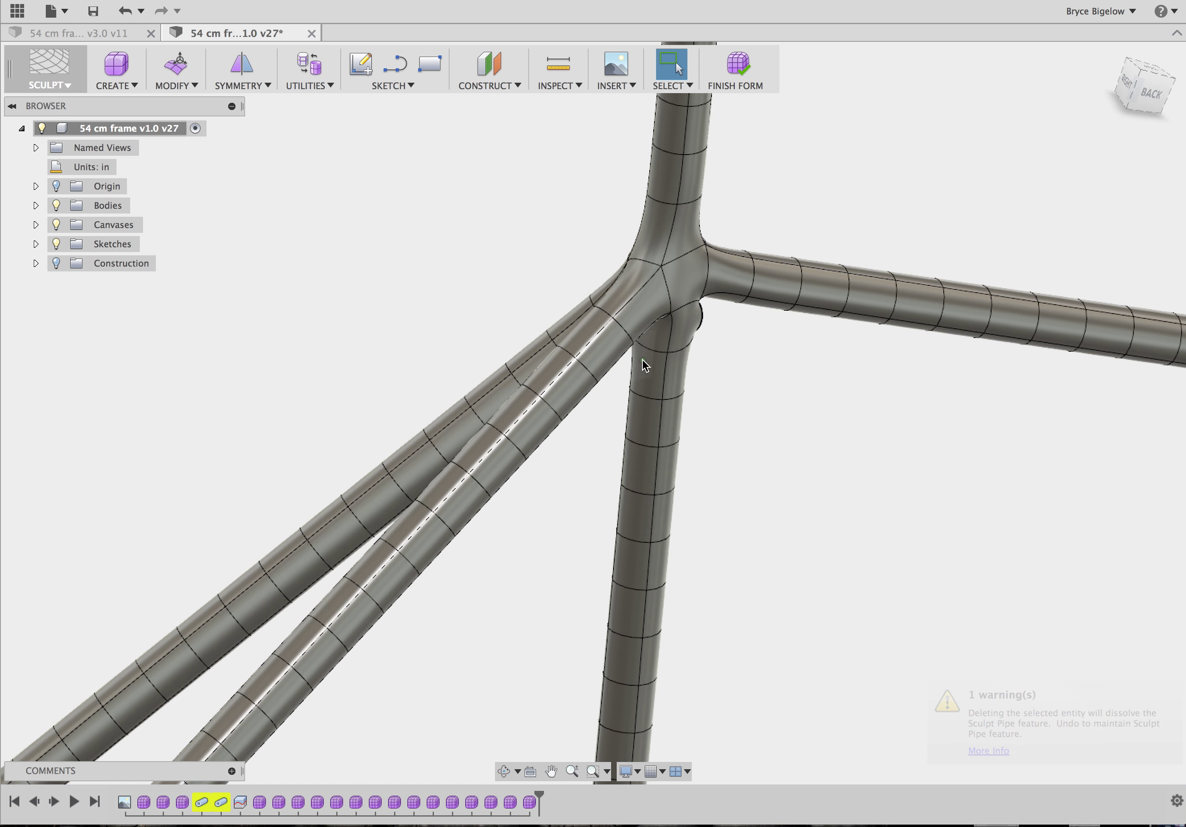
left_click(680, 332)
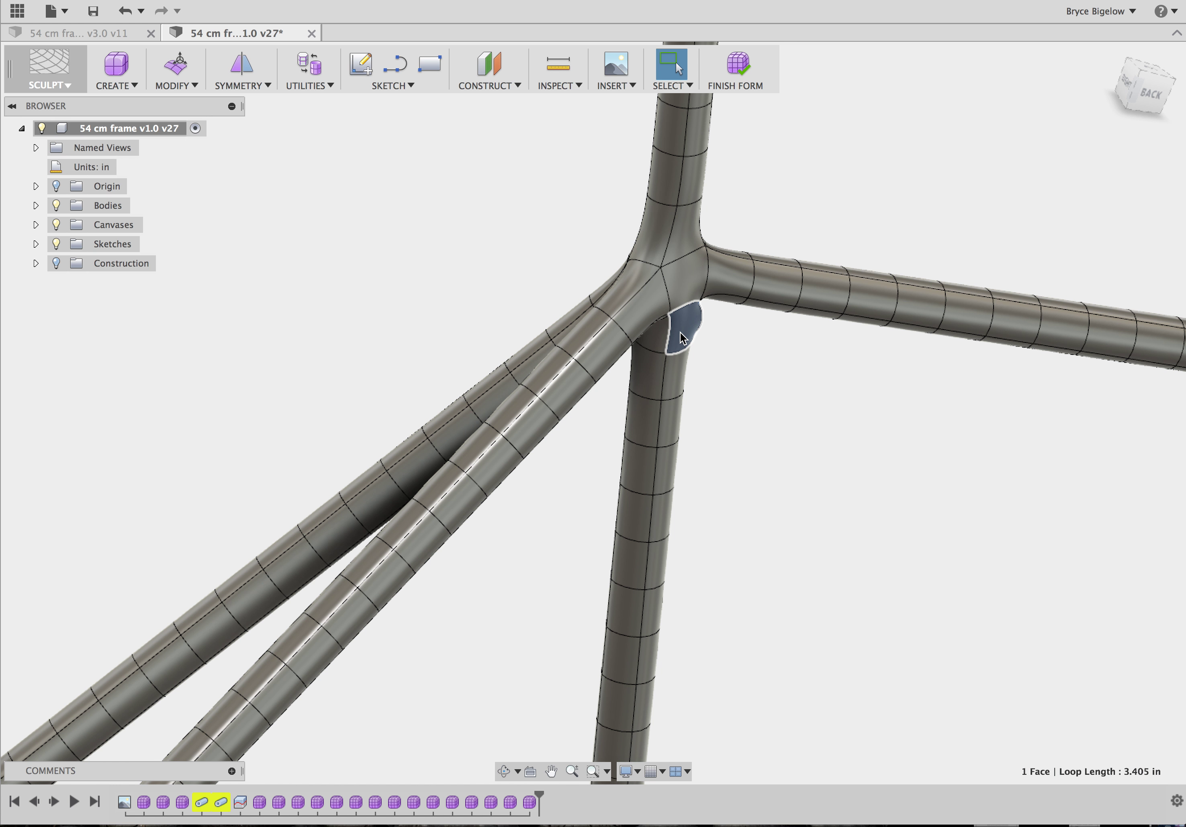
key("Delete")
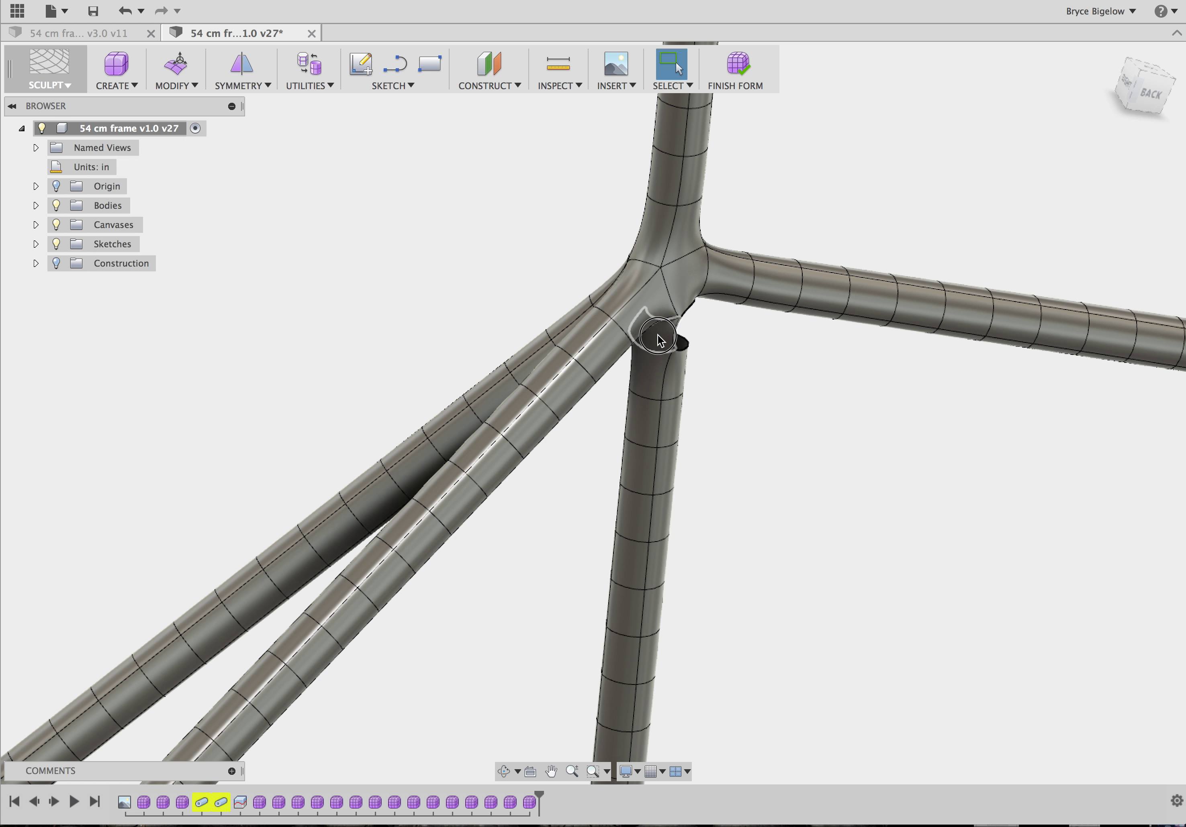
left_click(657, 334)
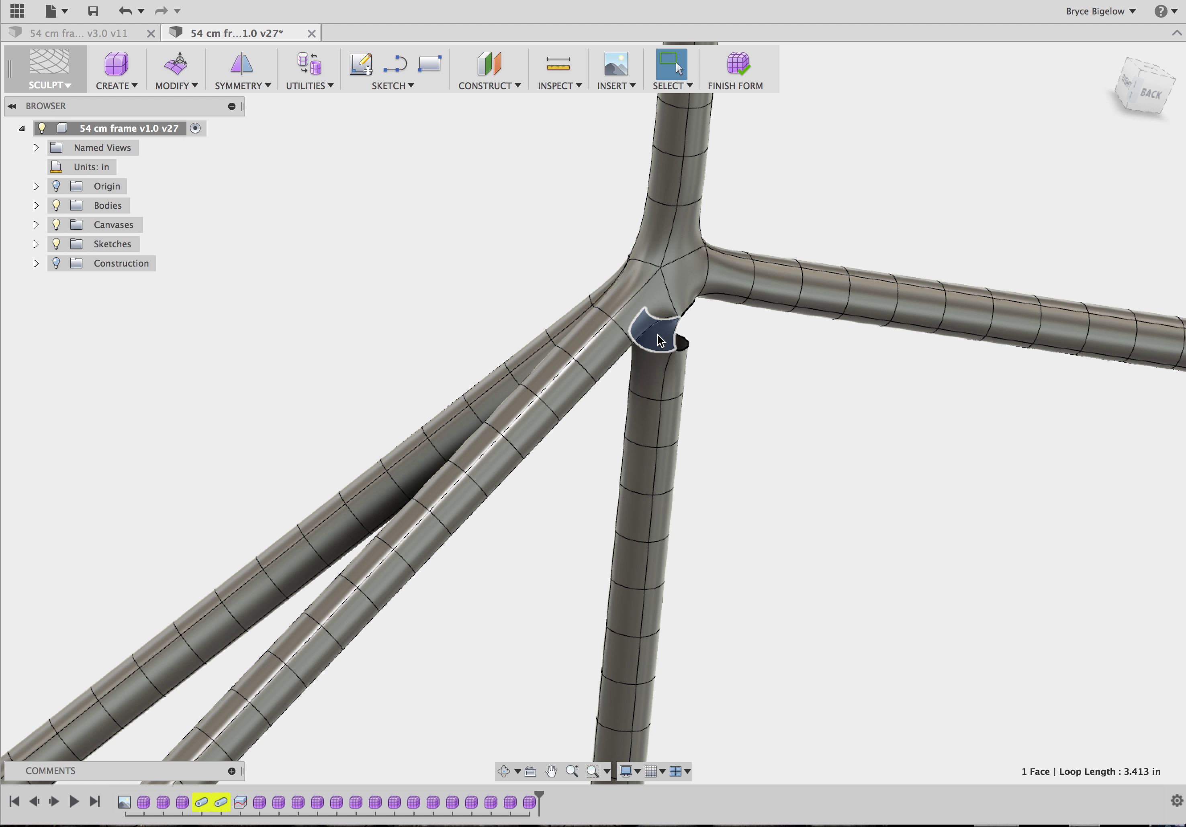
key("Delete")
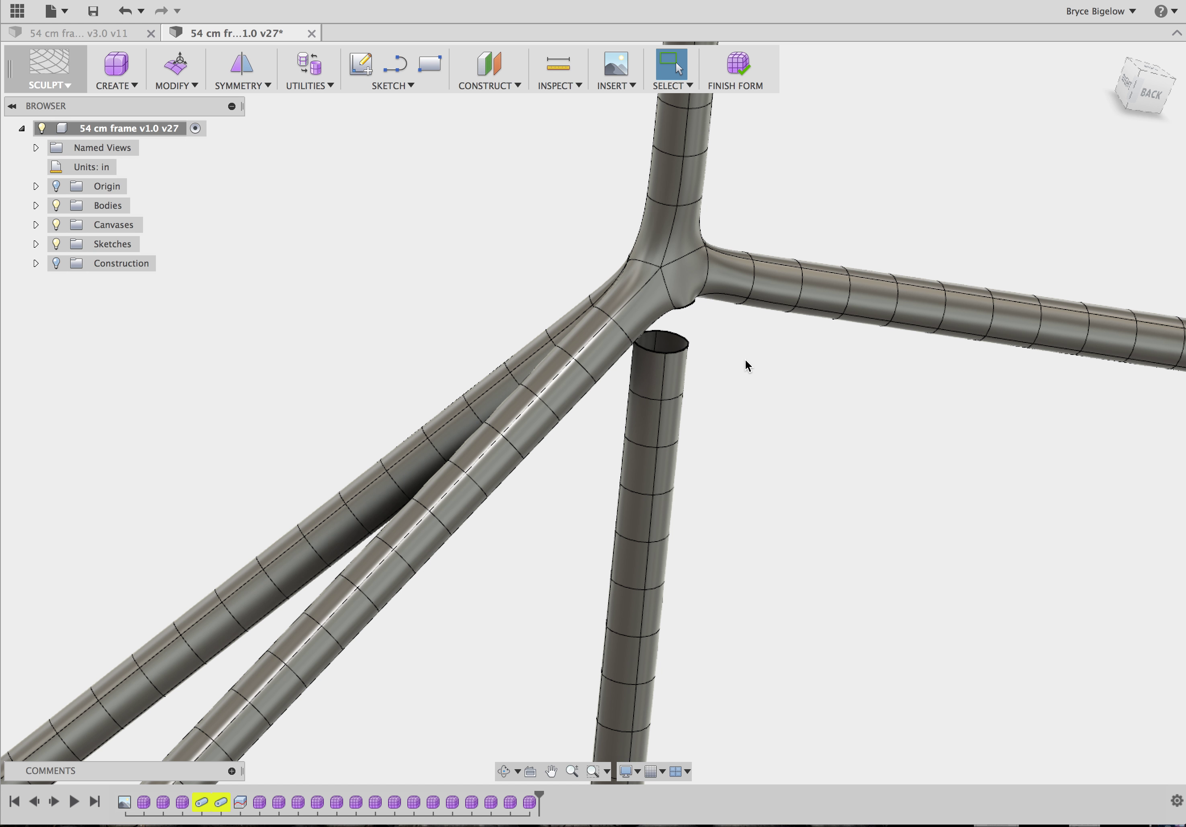
Weld a vertex on the seat tube's open upper end to the matching vertex of the junction hole in Vertex to Vertex mode.
scroll(745, 360, "right", 3, "shift")
scroll(745, 360, "down", 5, "shift")
scroll(744, 360, "up", 5, "shift")
scroll(641, 370, "up", 5)
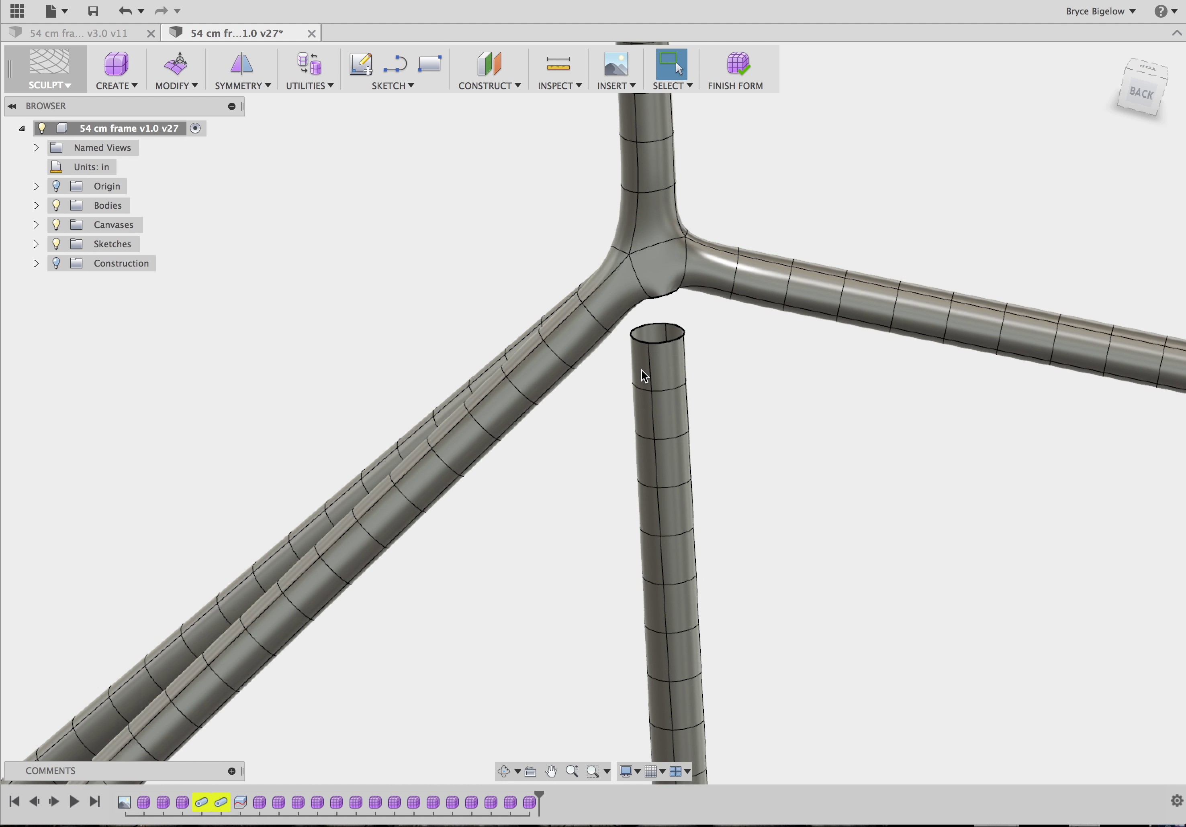
scroll(641, 369, "down", 3)
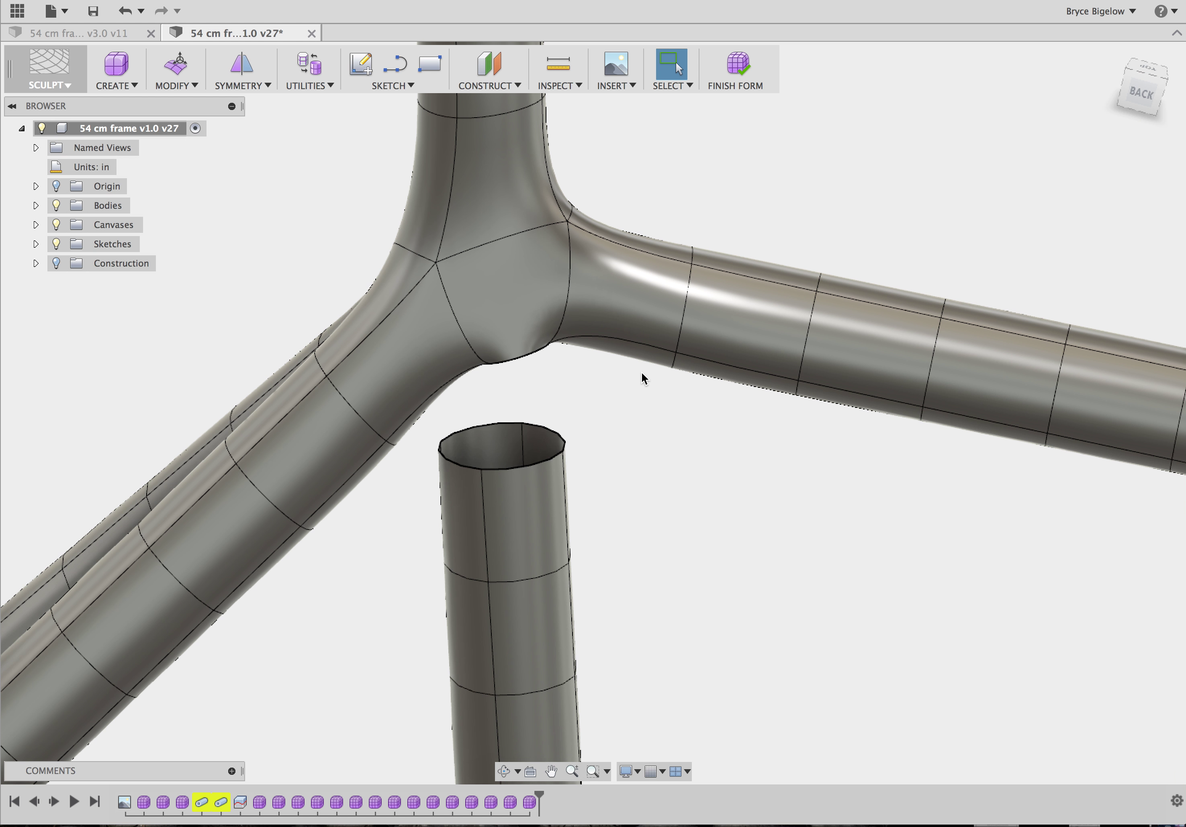
scroll(641, 373, "down", 3)
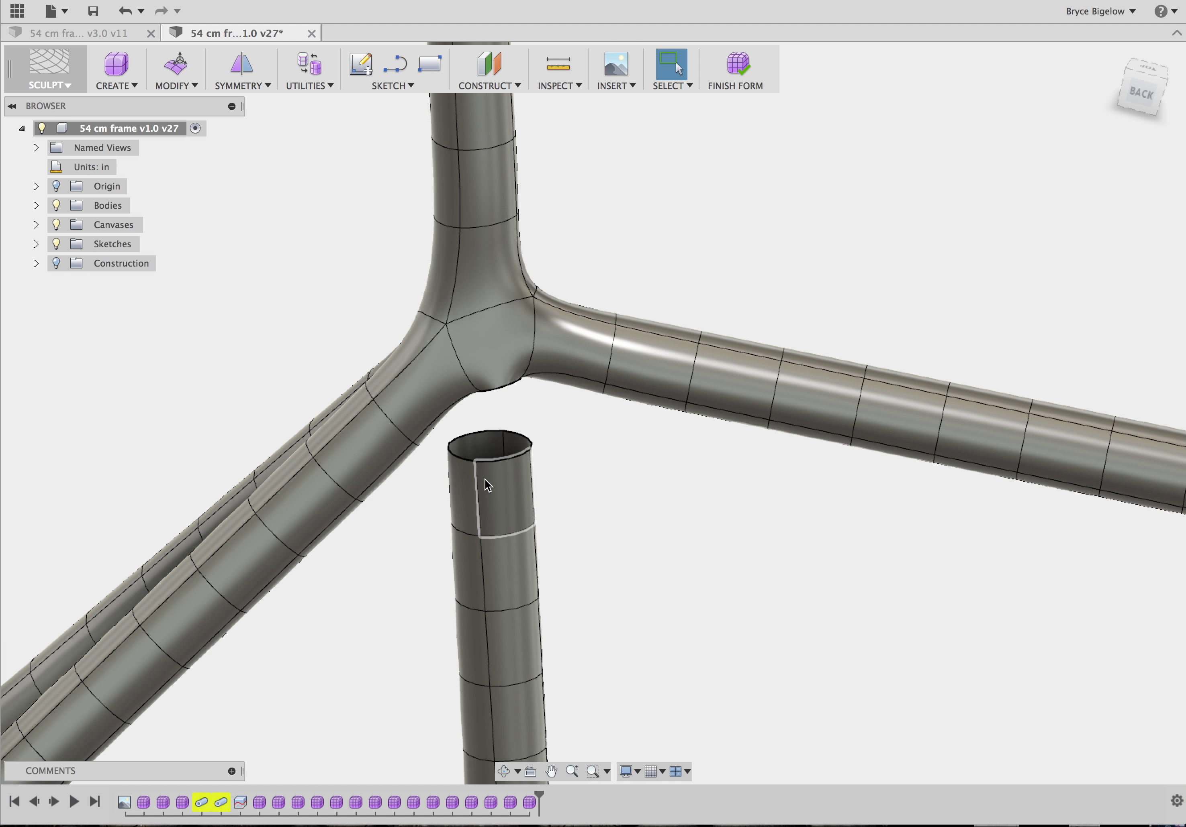
middle_click_drag(484, 479, 484, 479, "shift")
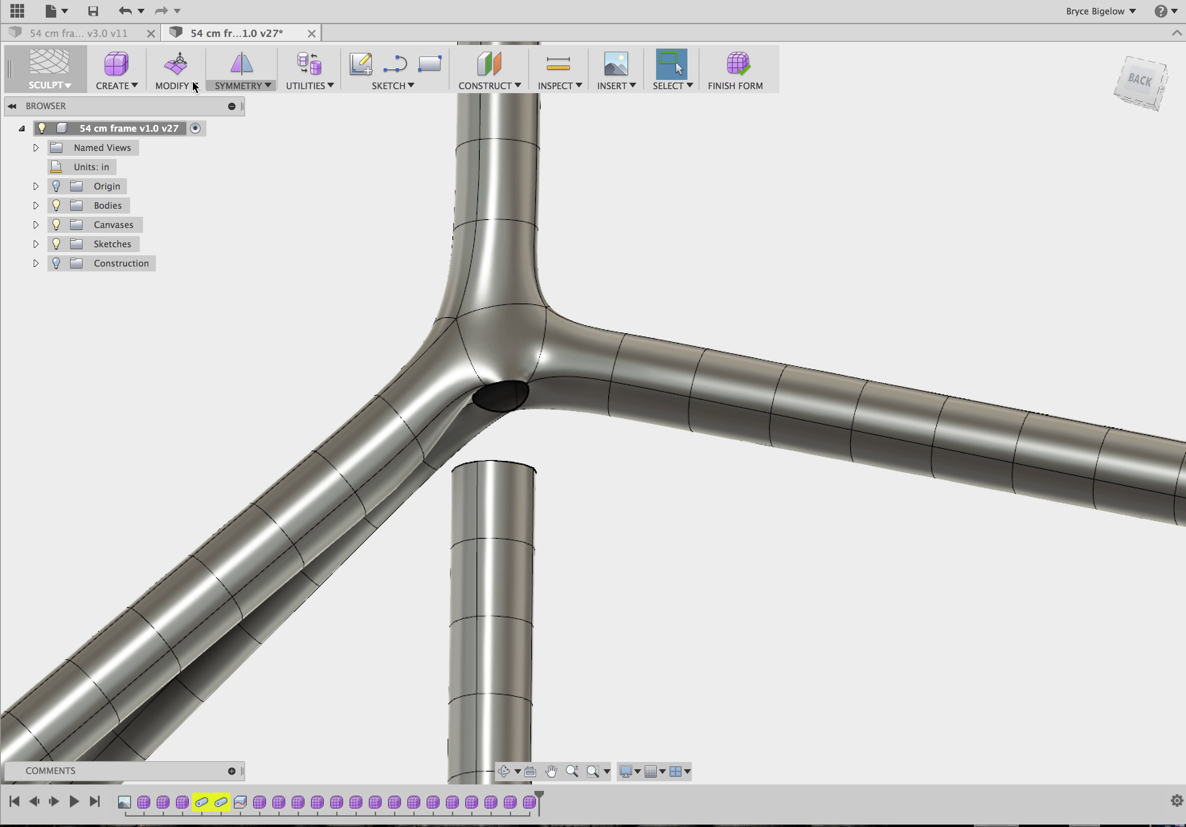
left_click(165, 83)
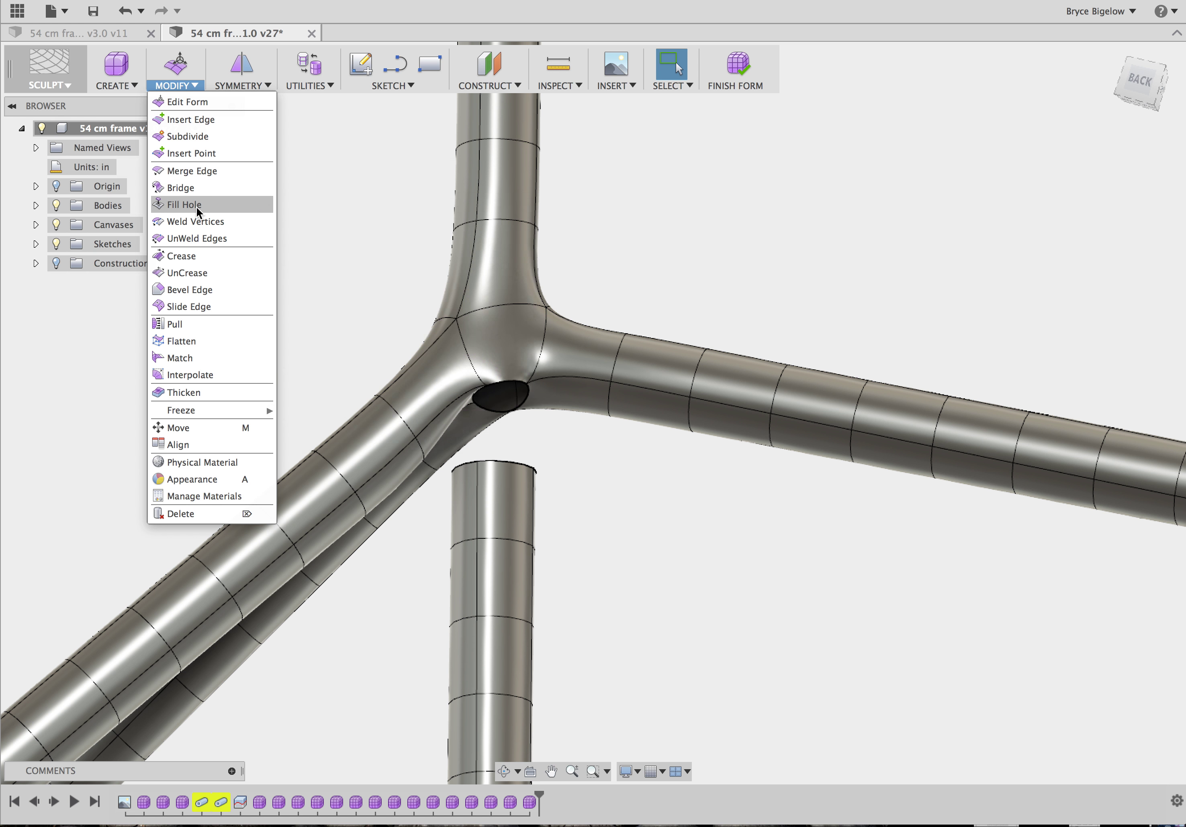
left_click(189, 221)
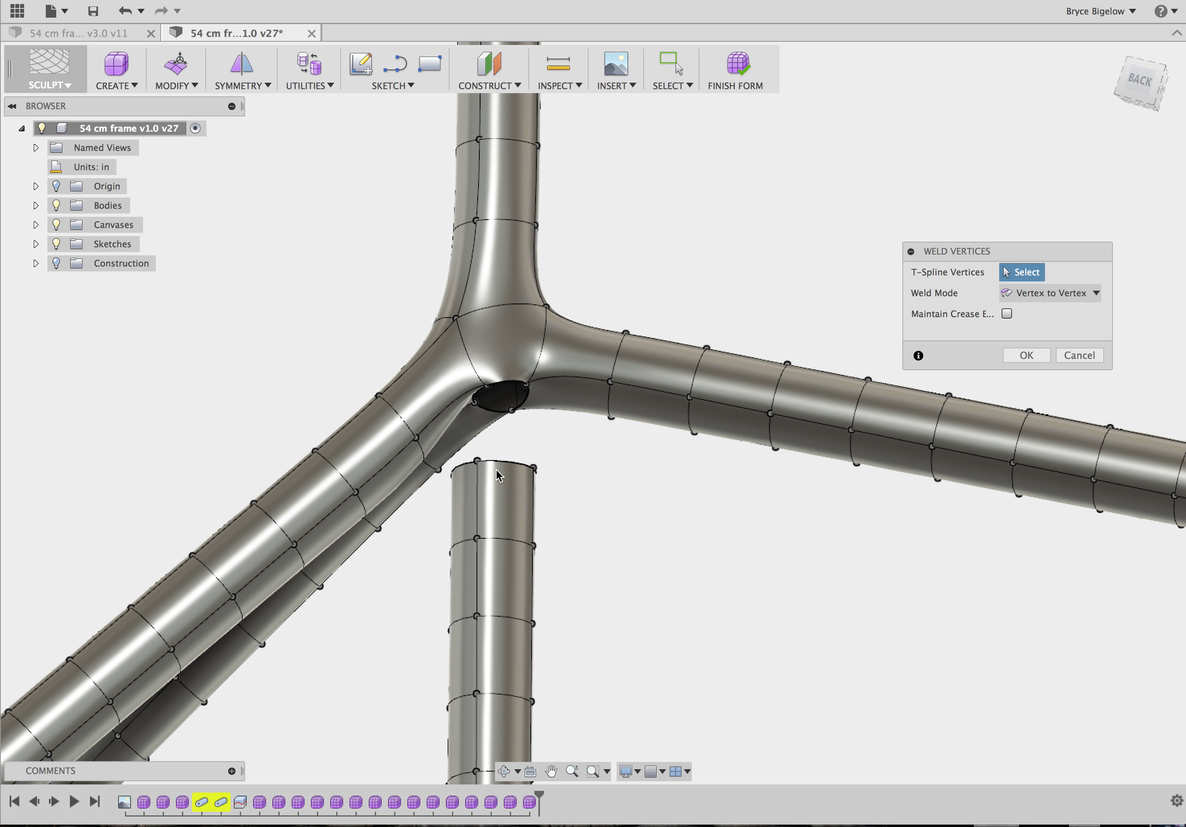
left_click(477, 461)
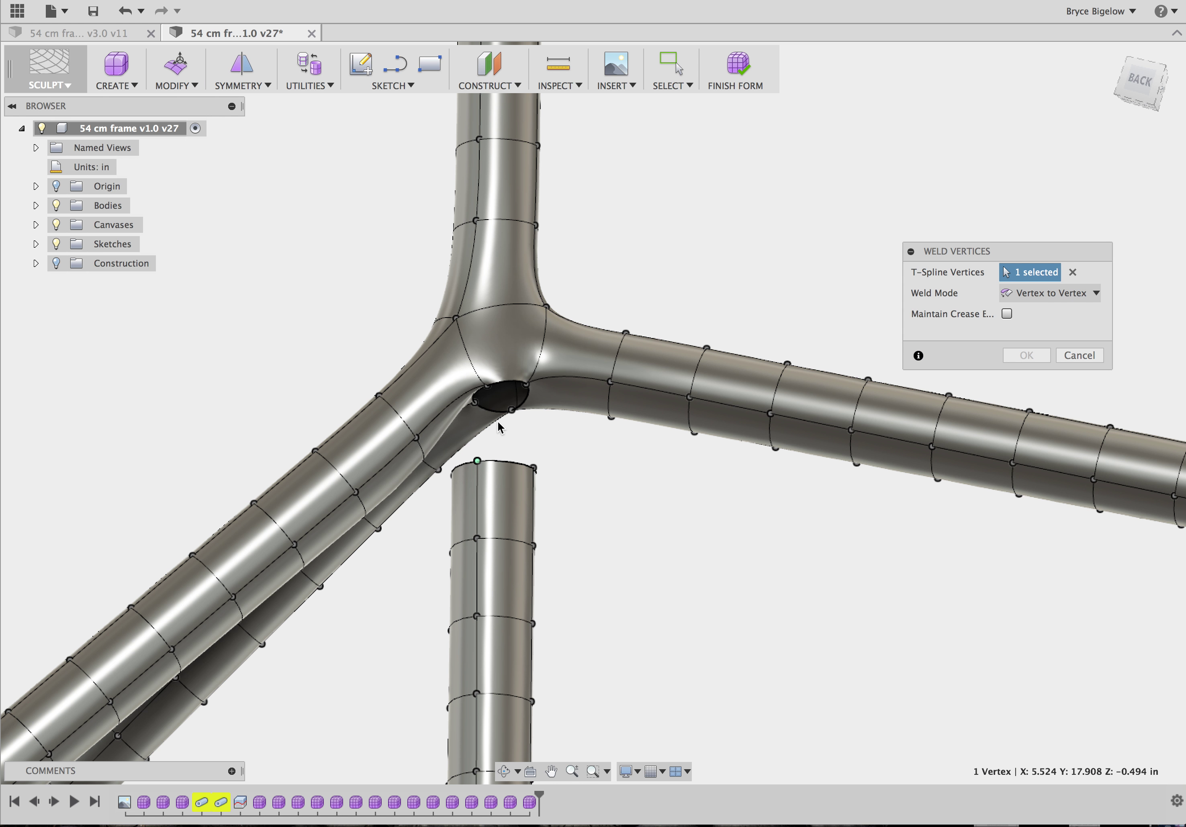
left_click(487, 388)
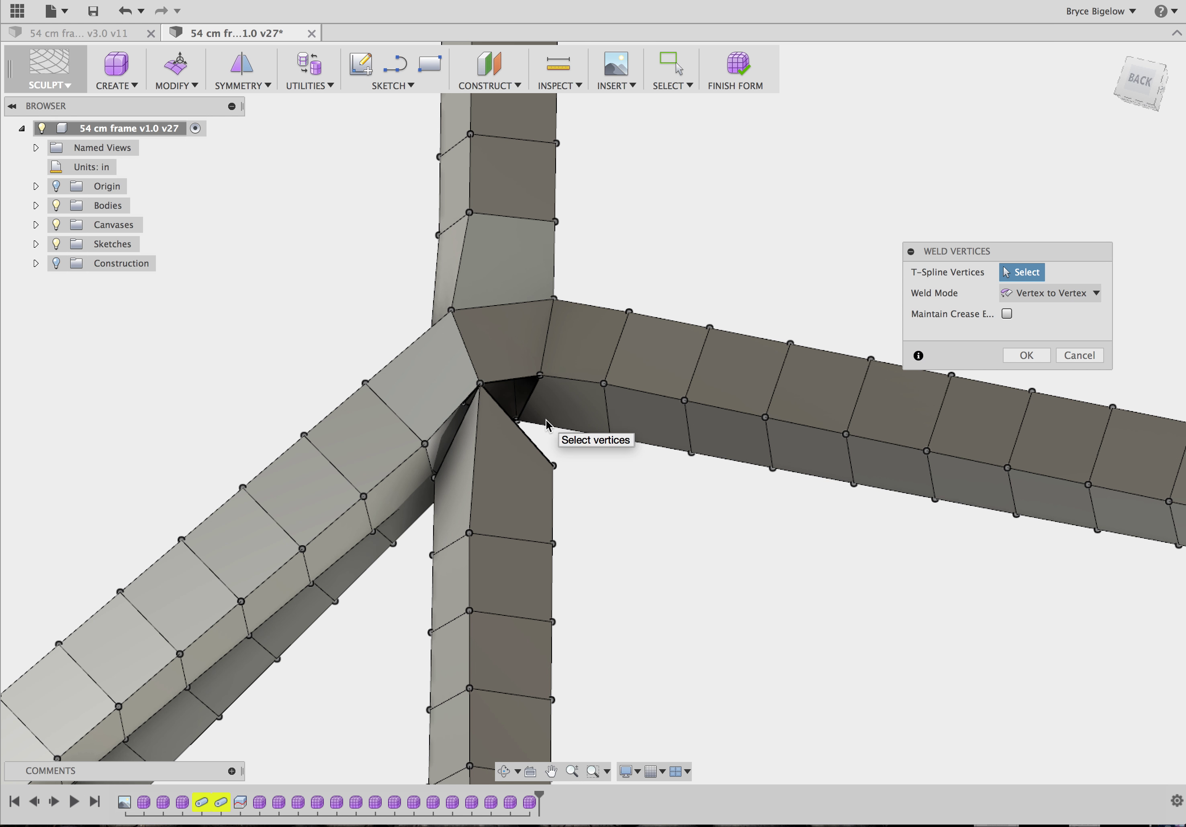
Weld two more vertex pairs between the seat tube's open end and the junction hole, working around the joint.
middle_click_drag(545, 419, 522, 380, "shift")
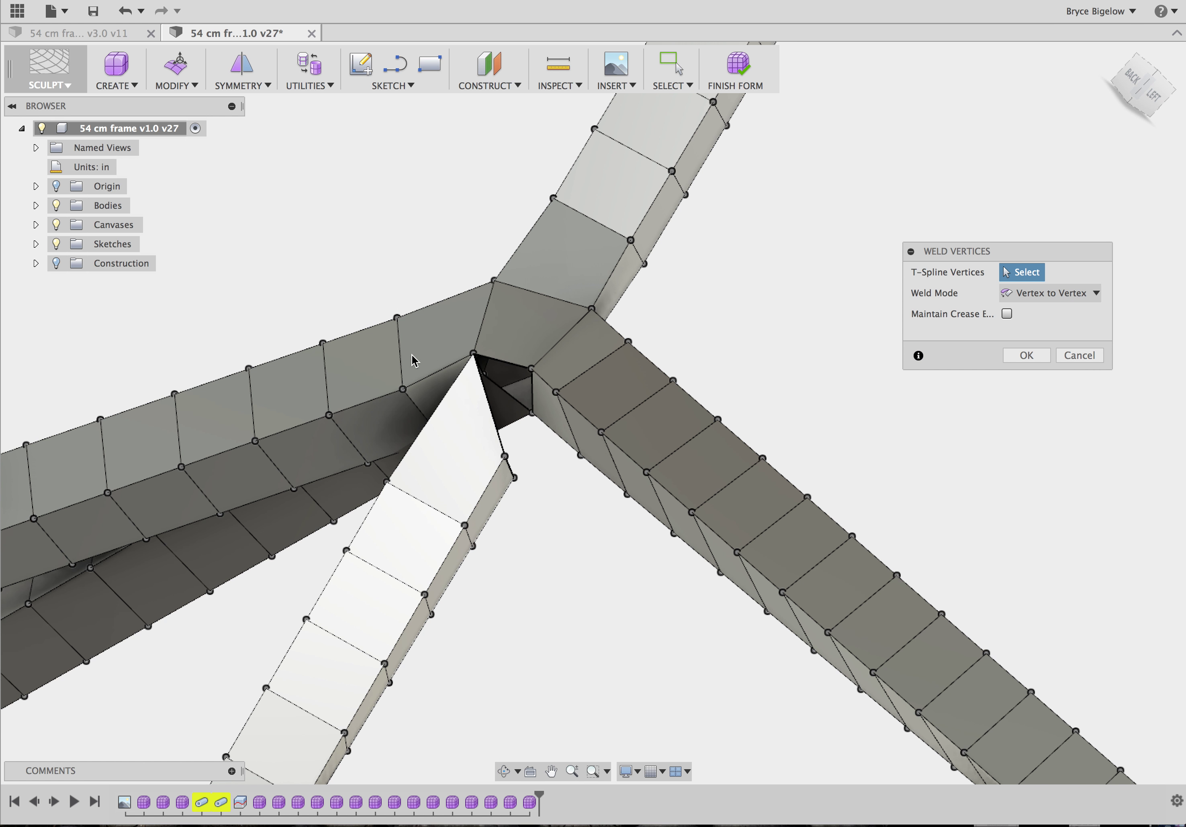
left_click(505, 456)
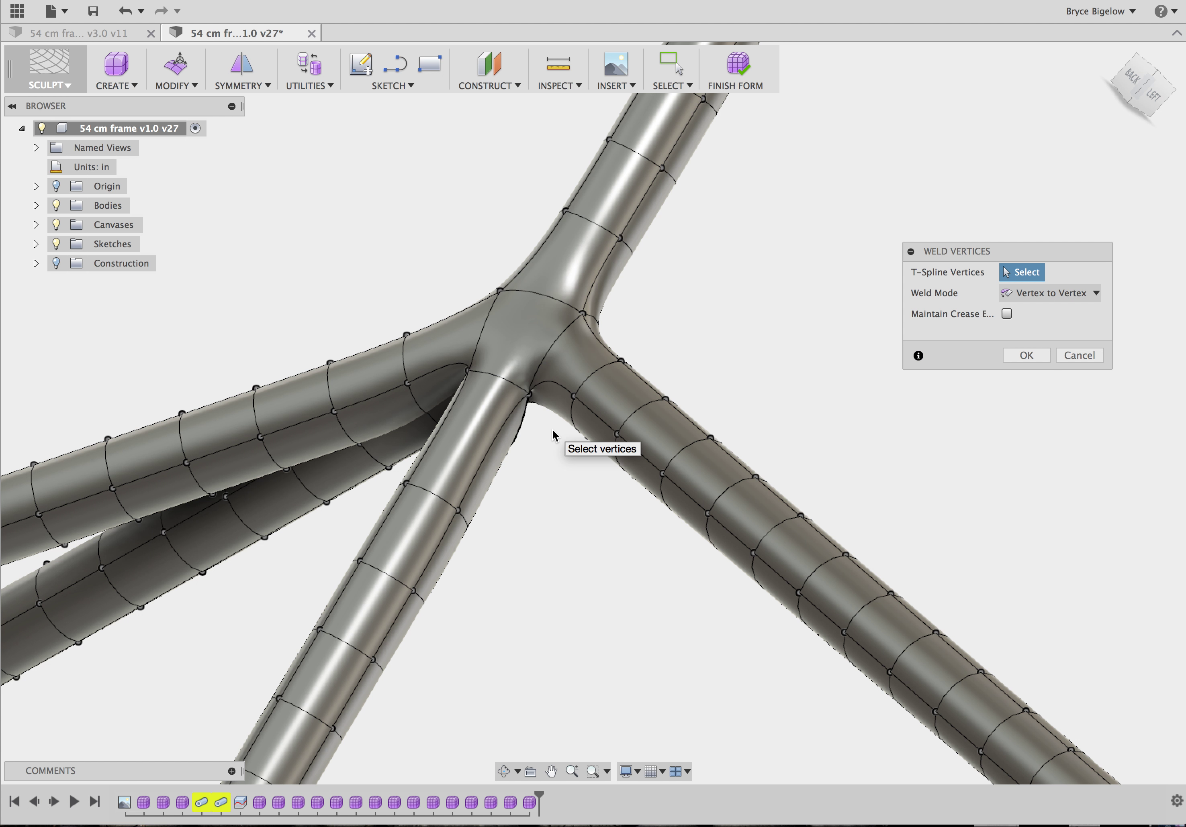
scroll(552, 430, "right", 3, "shift")
middle_click_drag(553, 431, 554, 434, "shift")
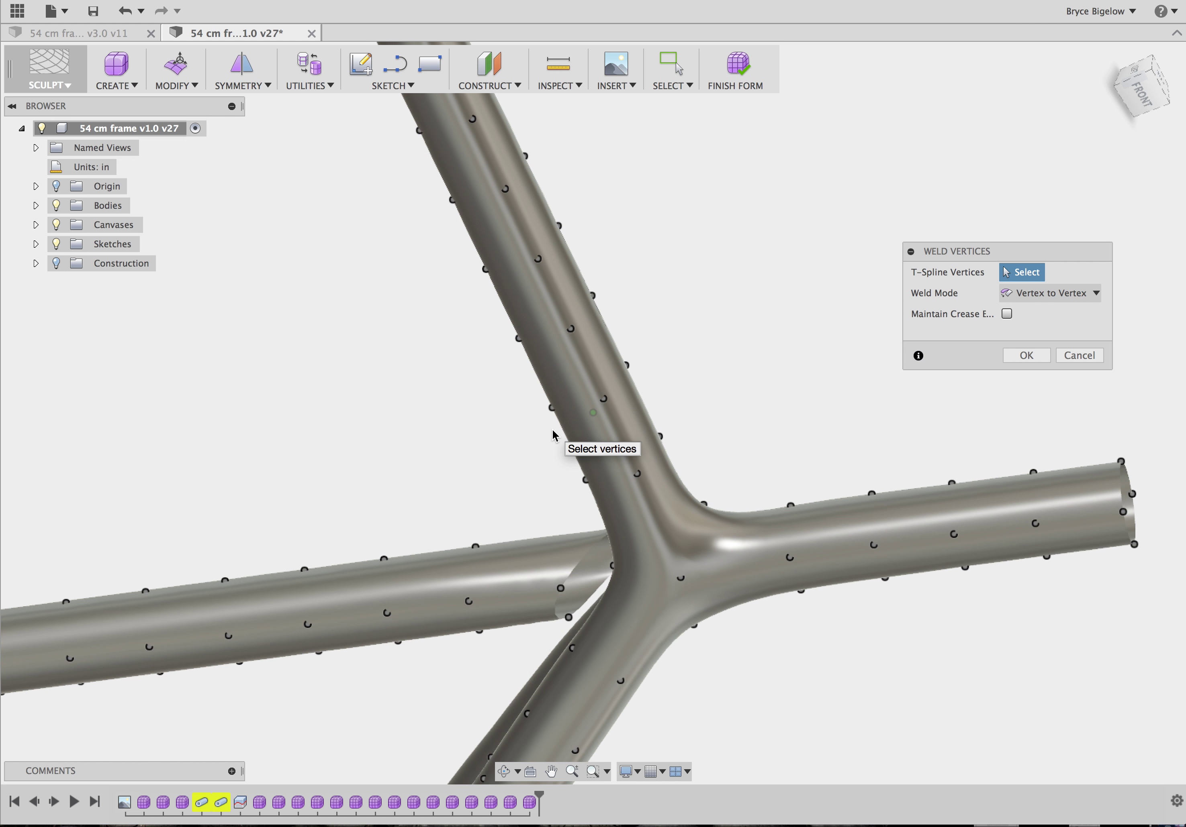
left_click(611, 568)
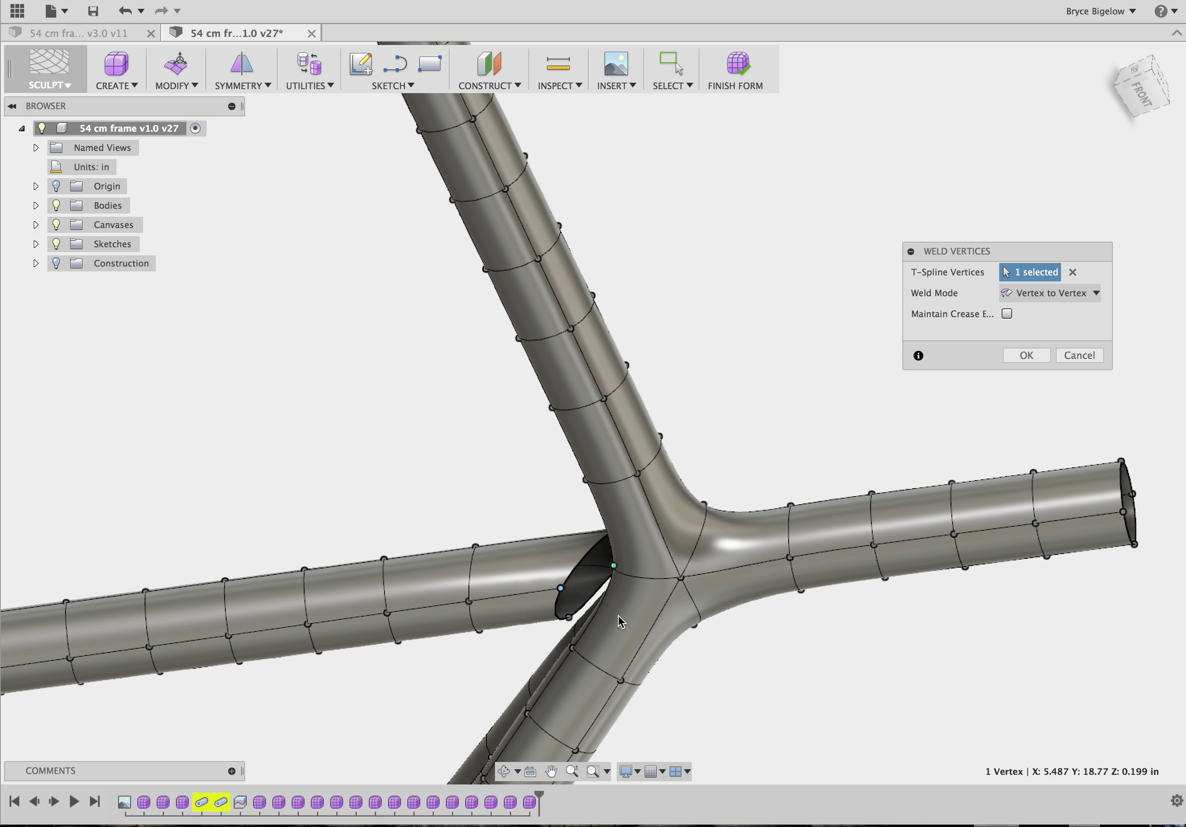
left_click(560, 588)
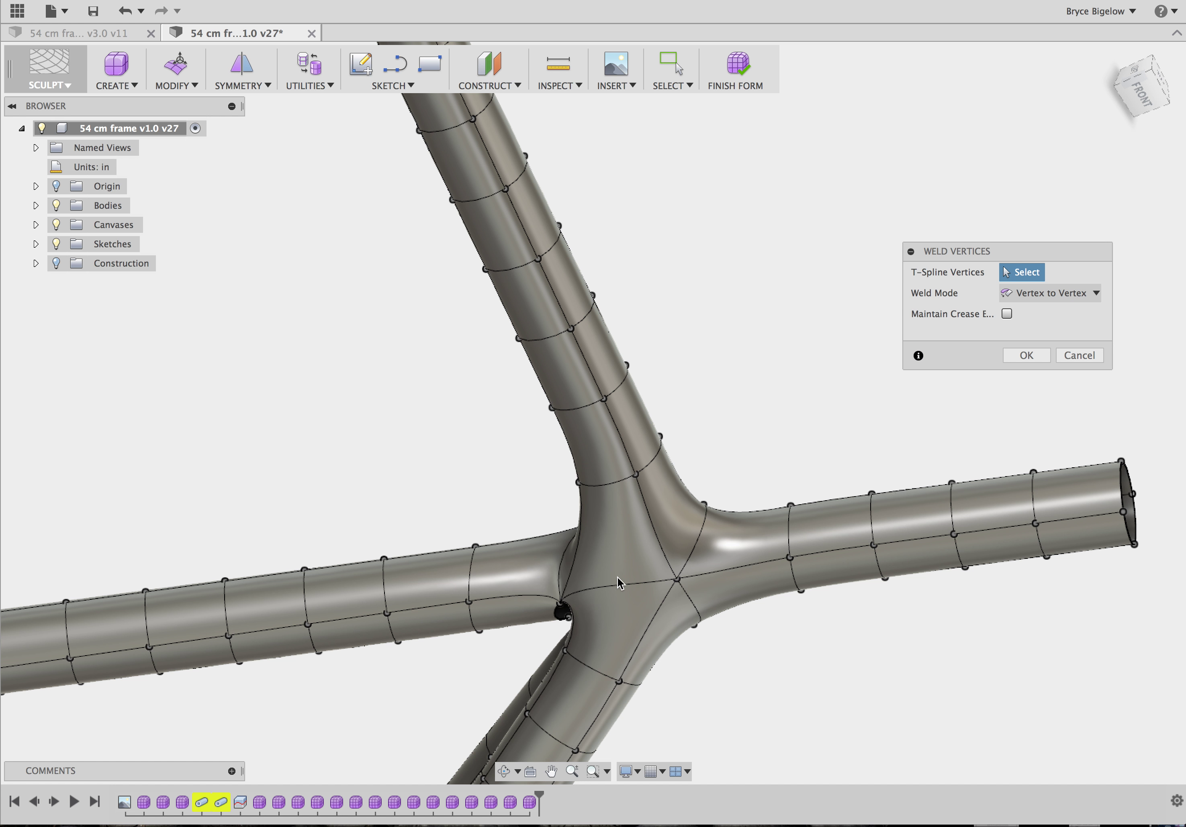
Pick another vertex at the seat tube junction for welding and cancel the Weld Vertices command.
middle_click_drag(592, 607, 608, 686, "shift")
left_click(575, 673)
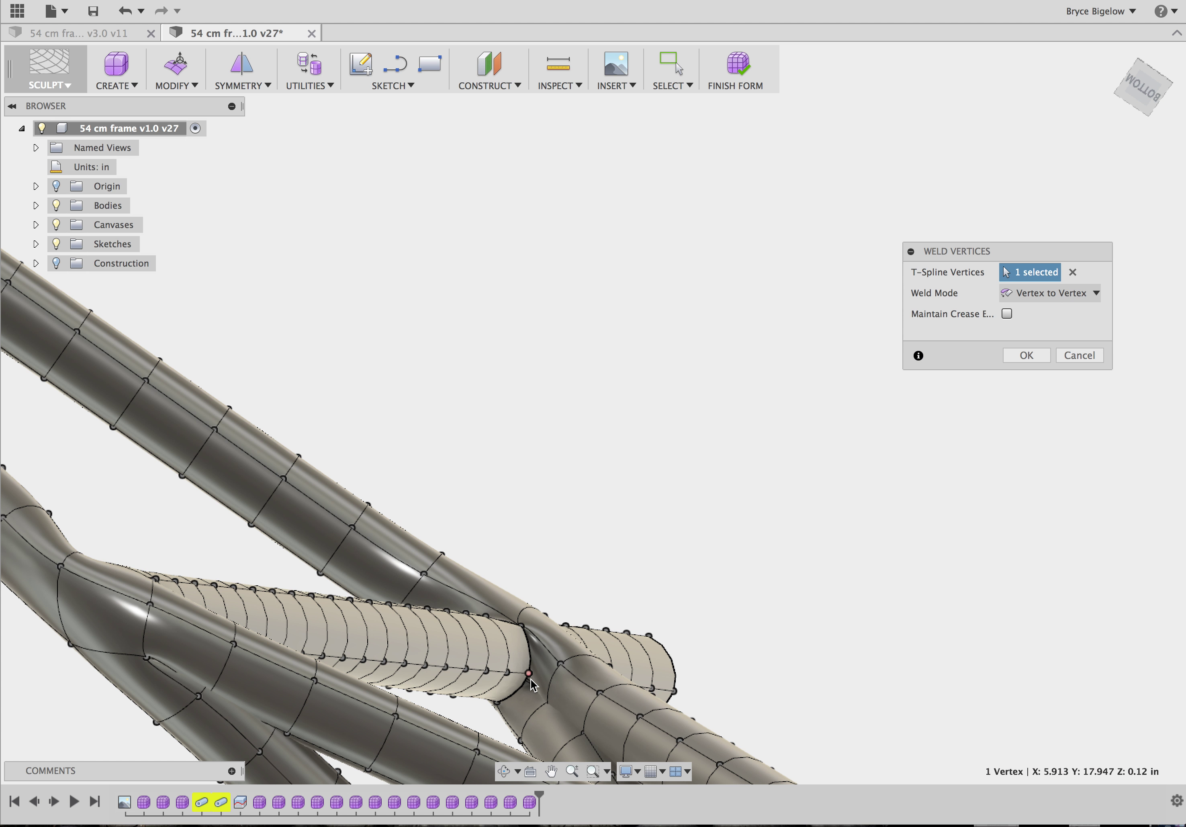
middle_click_drag(530, 679, 531, 679, "shift")
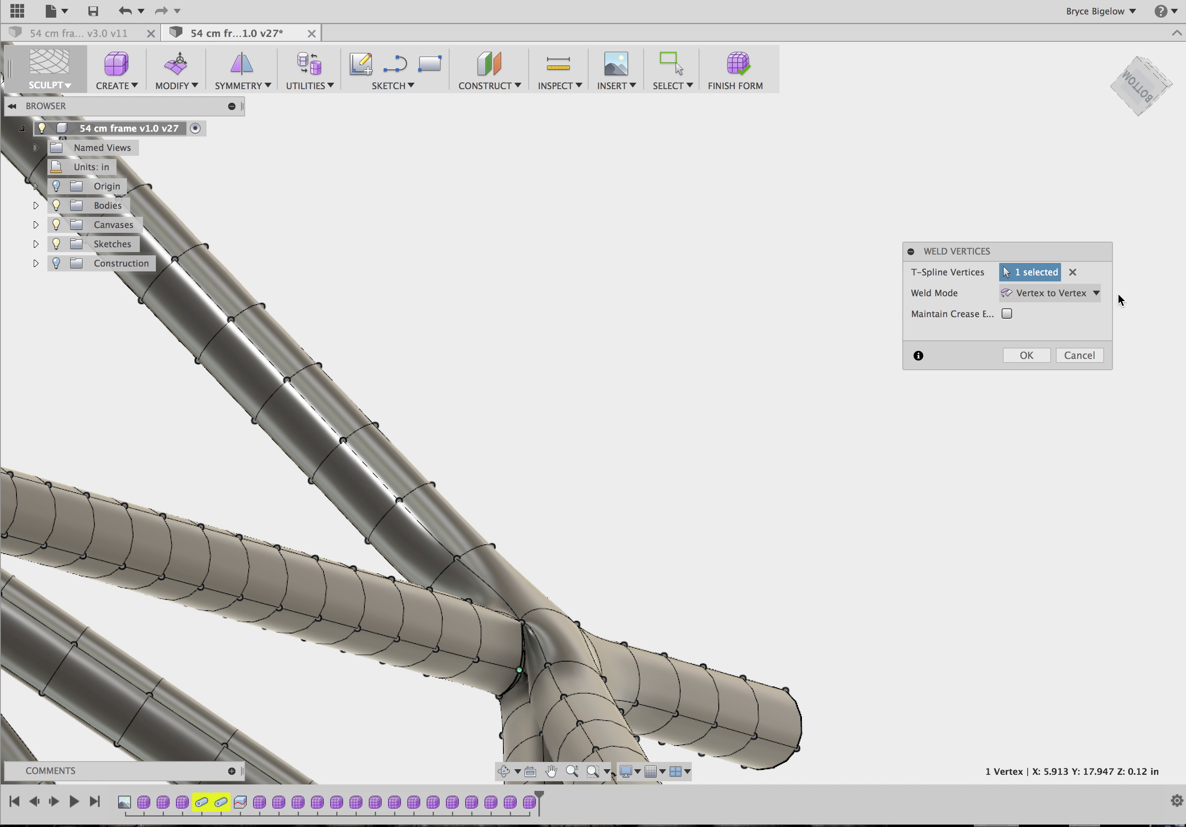
left_click(1079, 356)
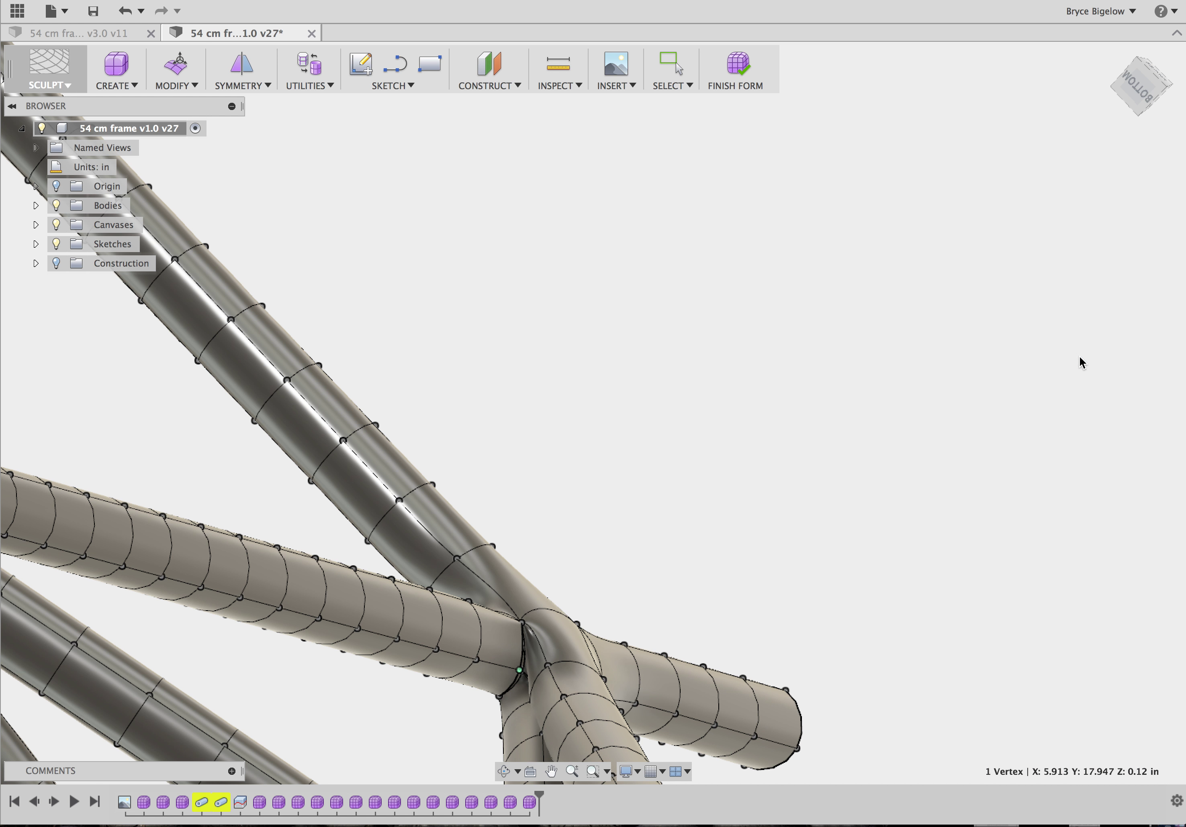
Switch to the 54 cm frame v3.0 design and acknowledge the Sculpt Environment notice.
left_click(105, 30)
left_click(540, 431)
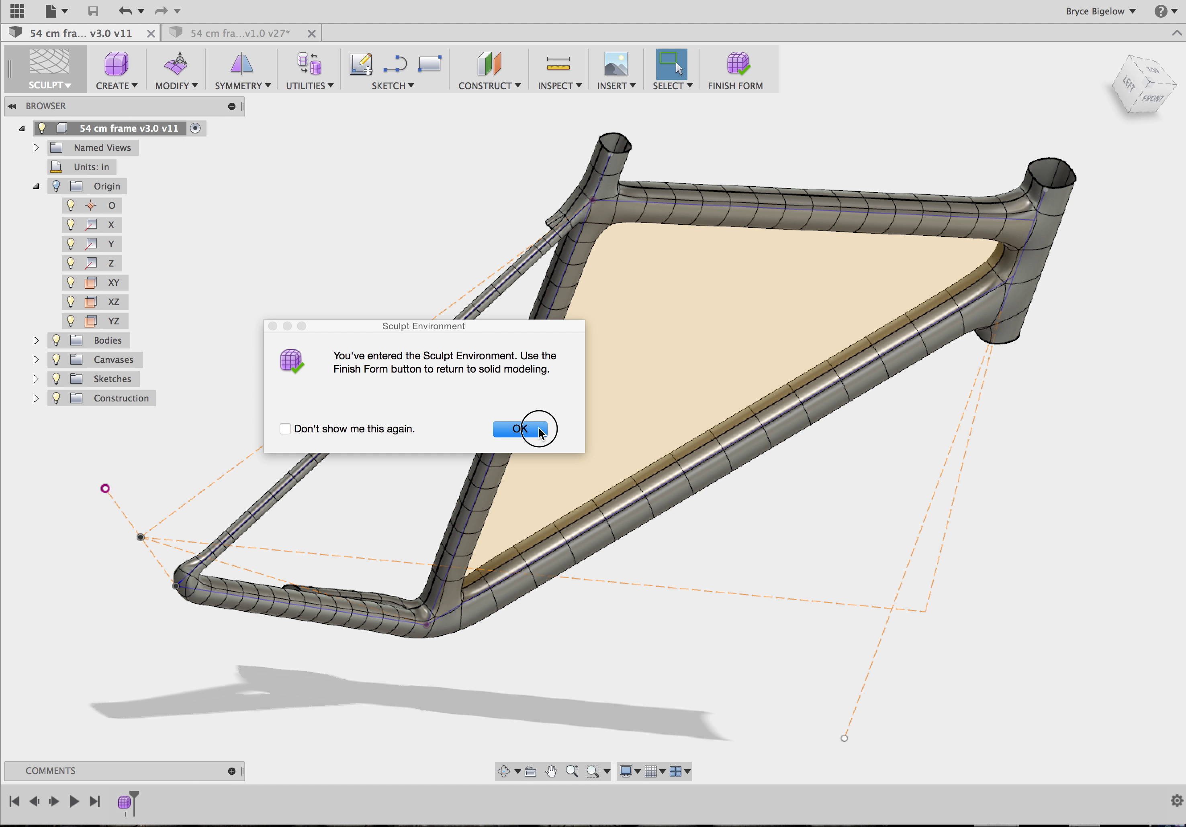
Examine the frame's tubes and junctions from several sides and review the available symmetry options.
scroll(656, 386, "left", 8, "shift")
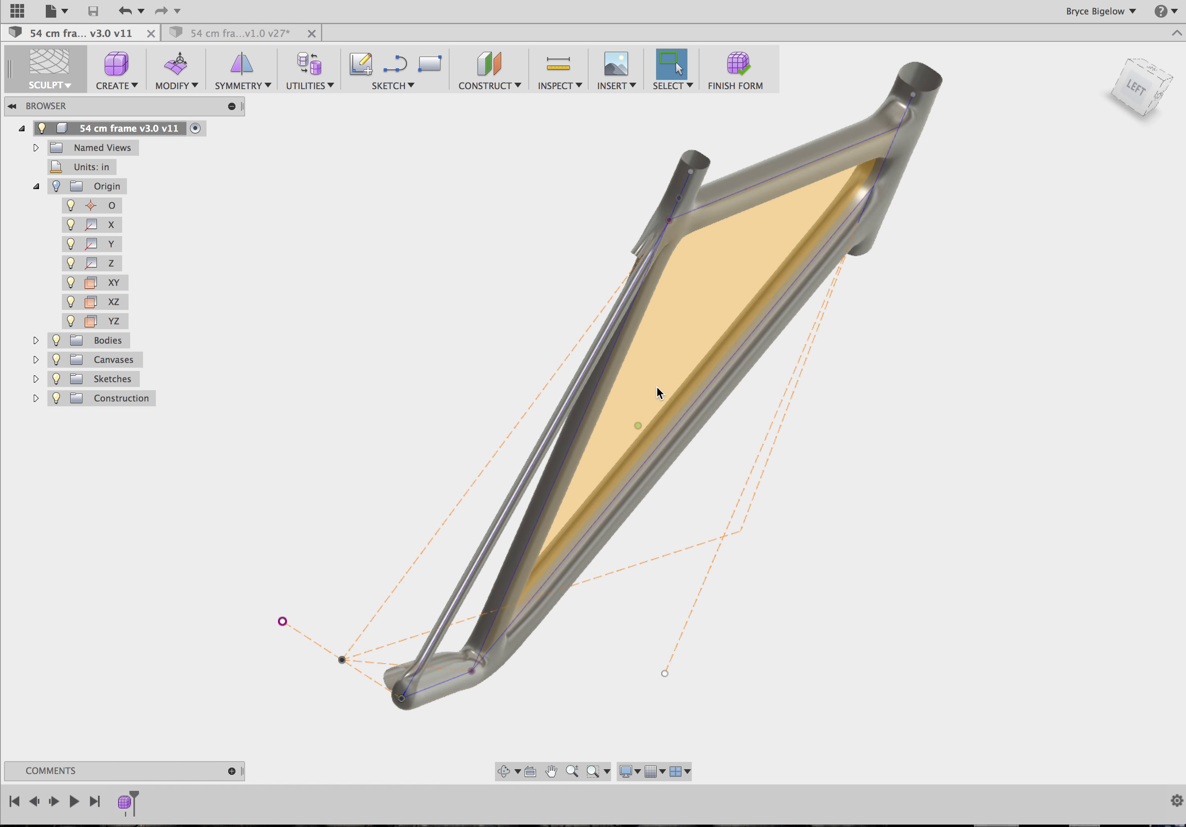
scroll(759, 247, "right", 4)
scroll(760, 247, "left", 4)
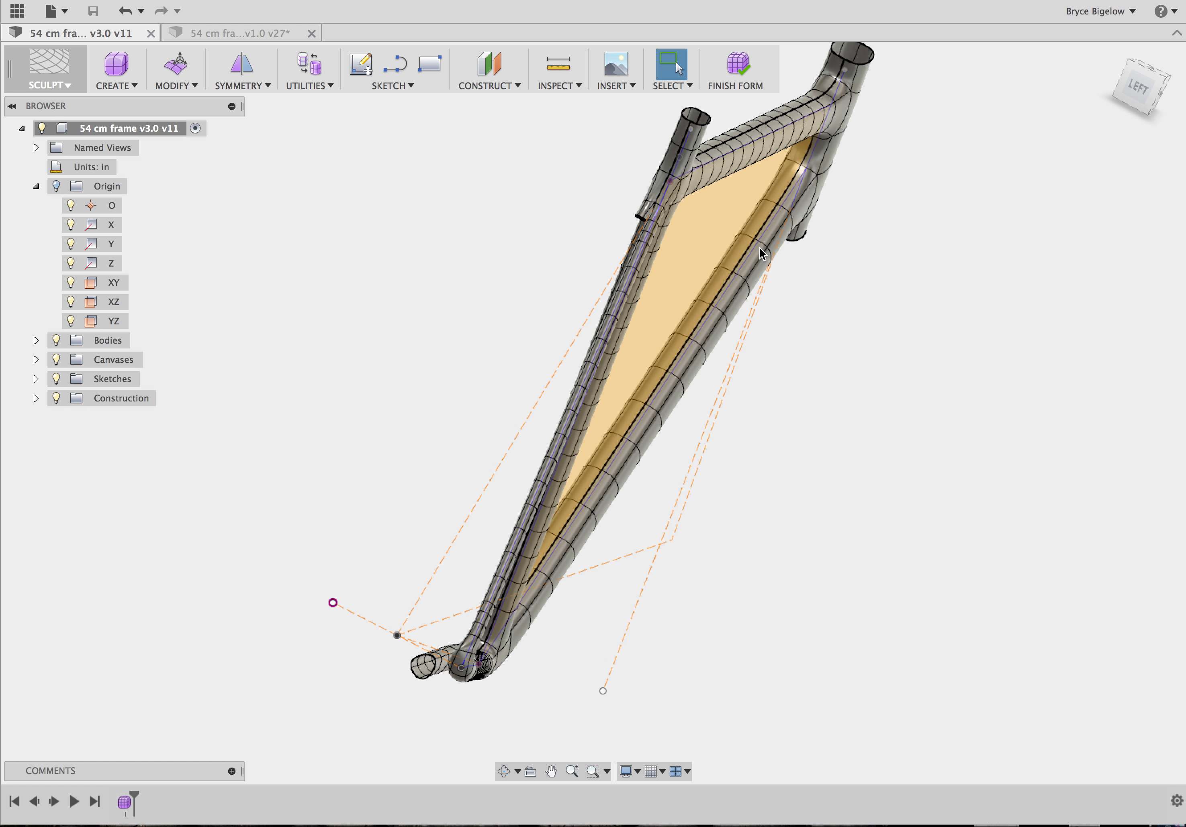
scroll(621, 311, "up", 10)
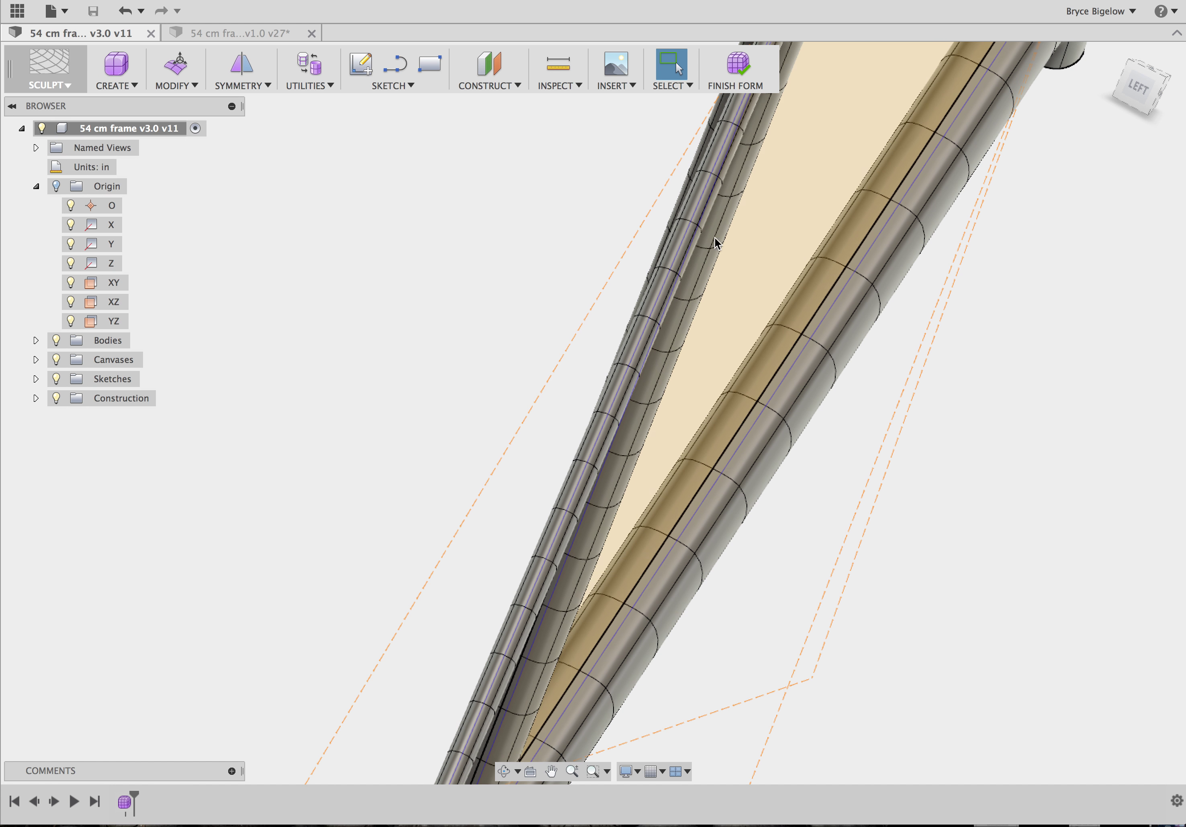
scroll(762, 227, "down", 5)
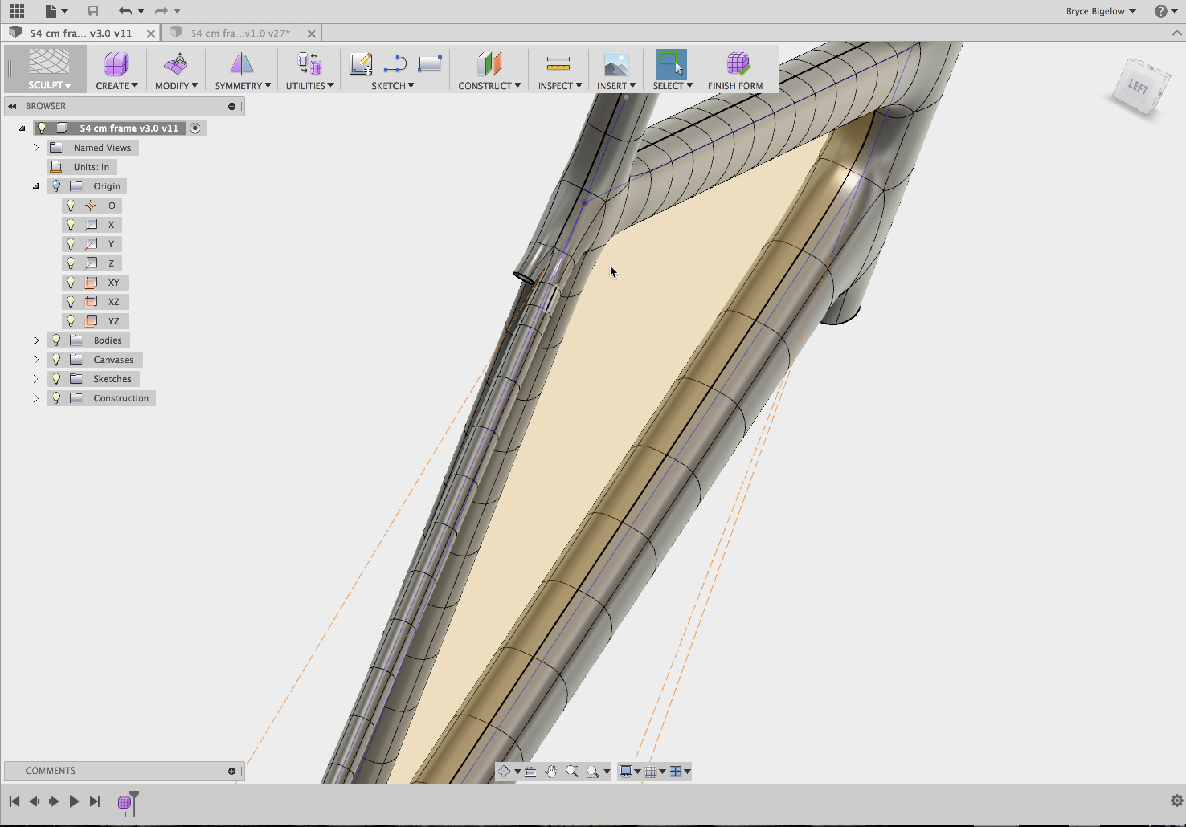
scroll(644, 539, "left", 10, "shift")
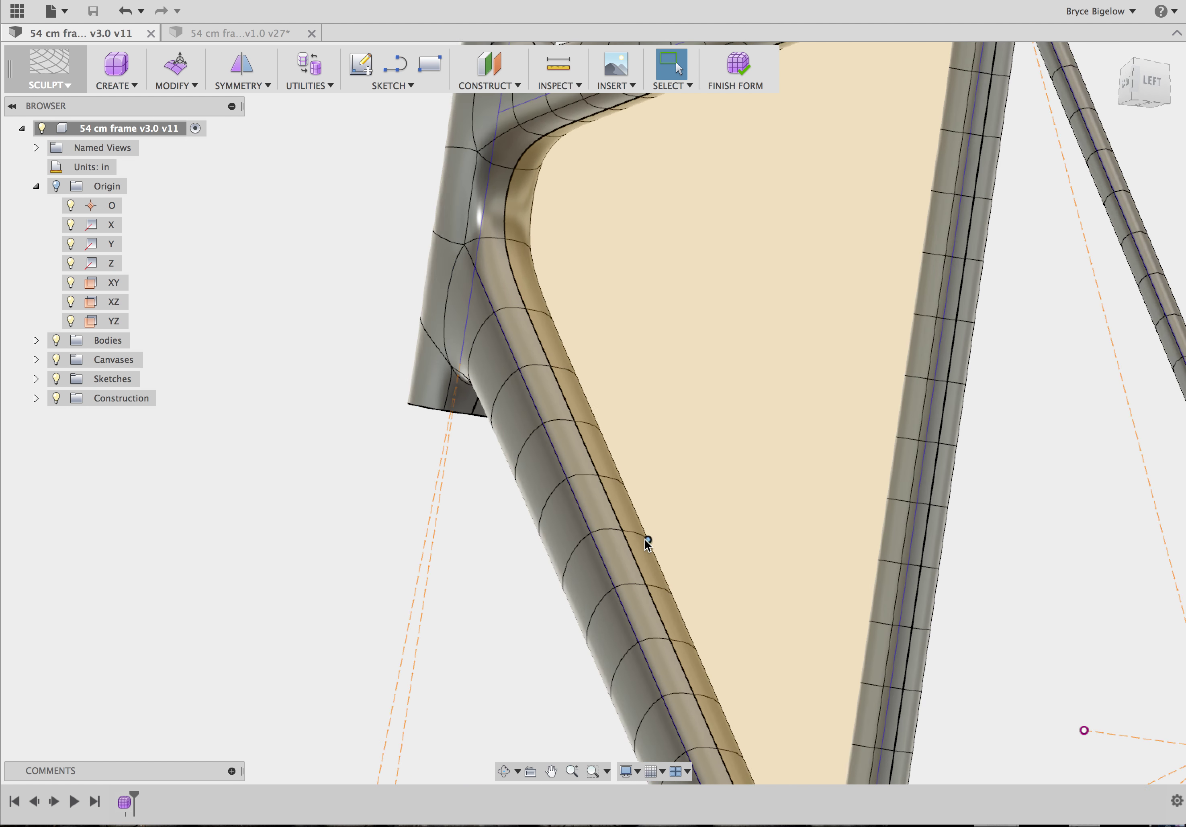
scroll(645, 539, "down", 5)
scroll(714, 483, "up", 5)
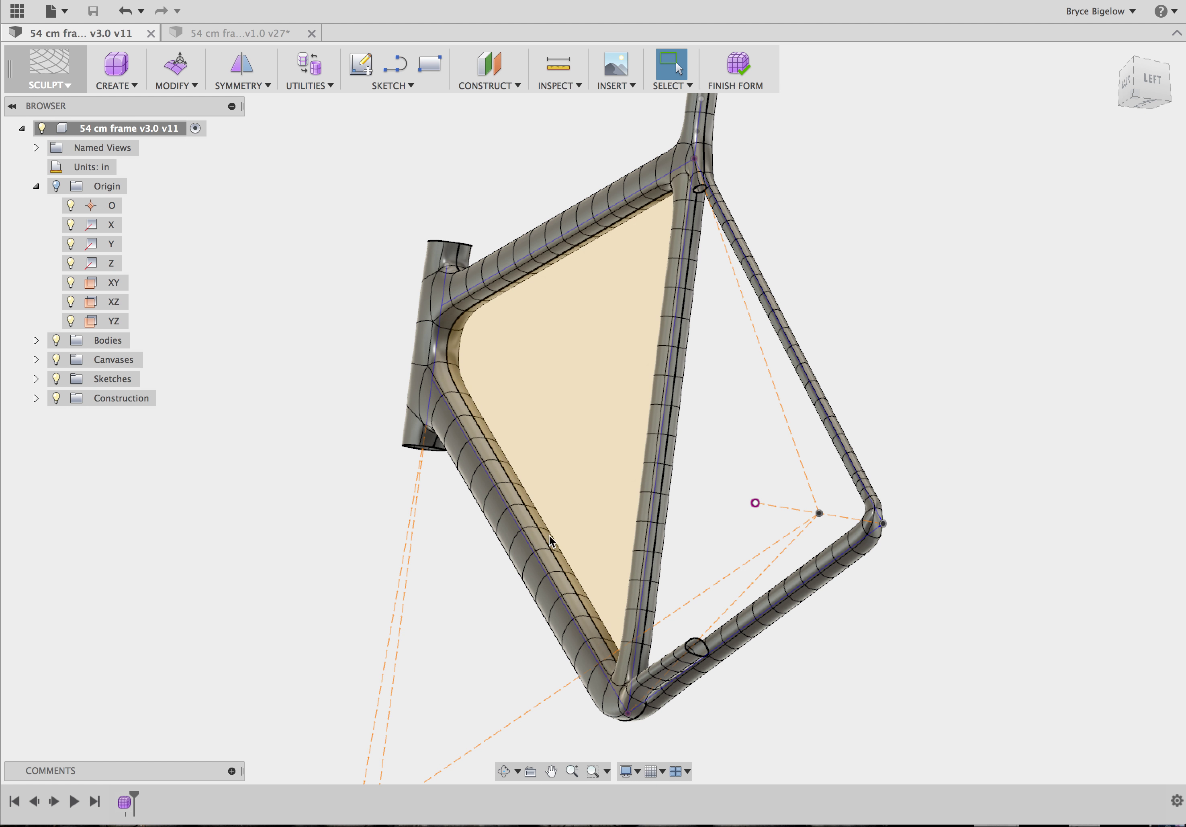
left_click(237, 87)
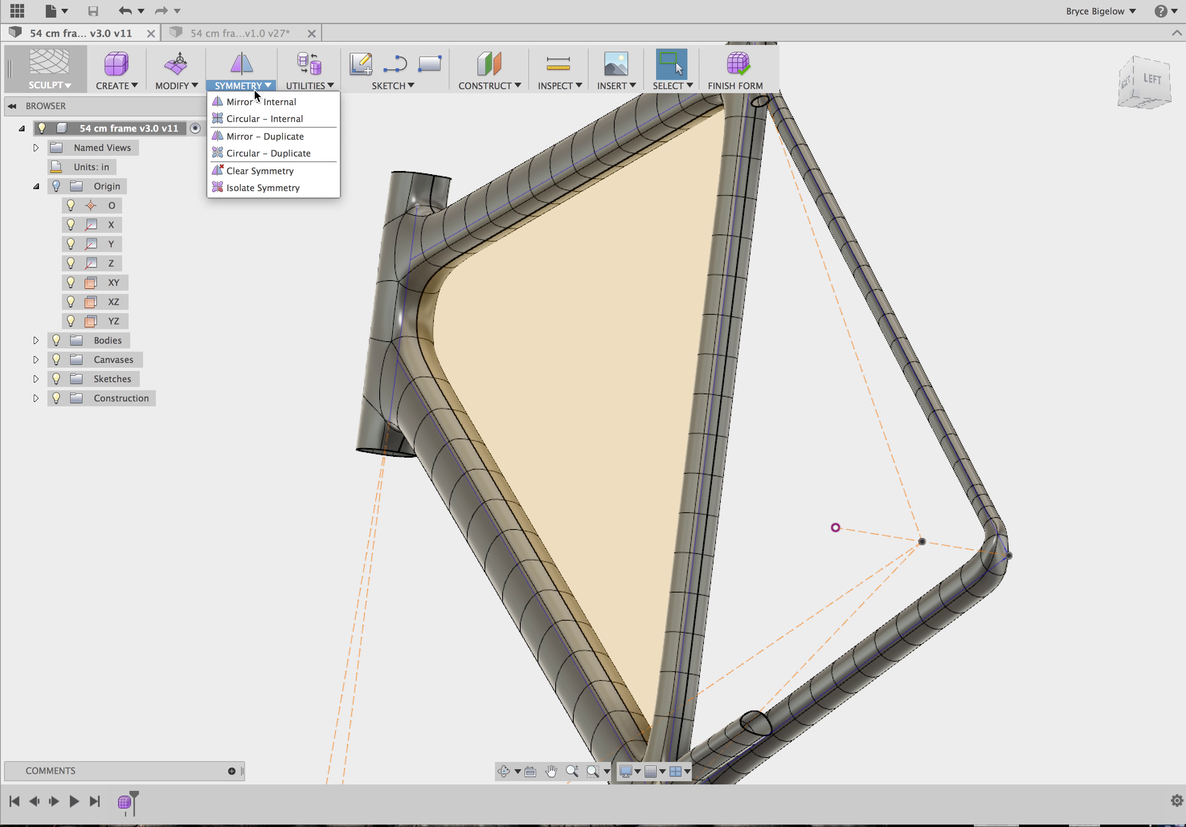
left_click(250, 386)
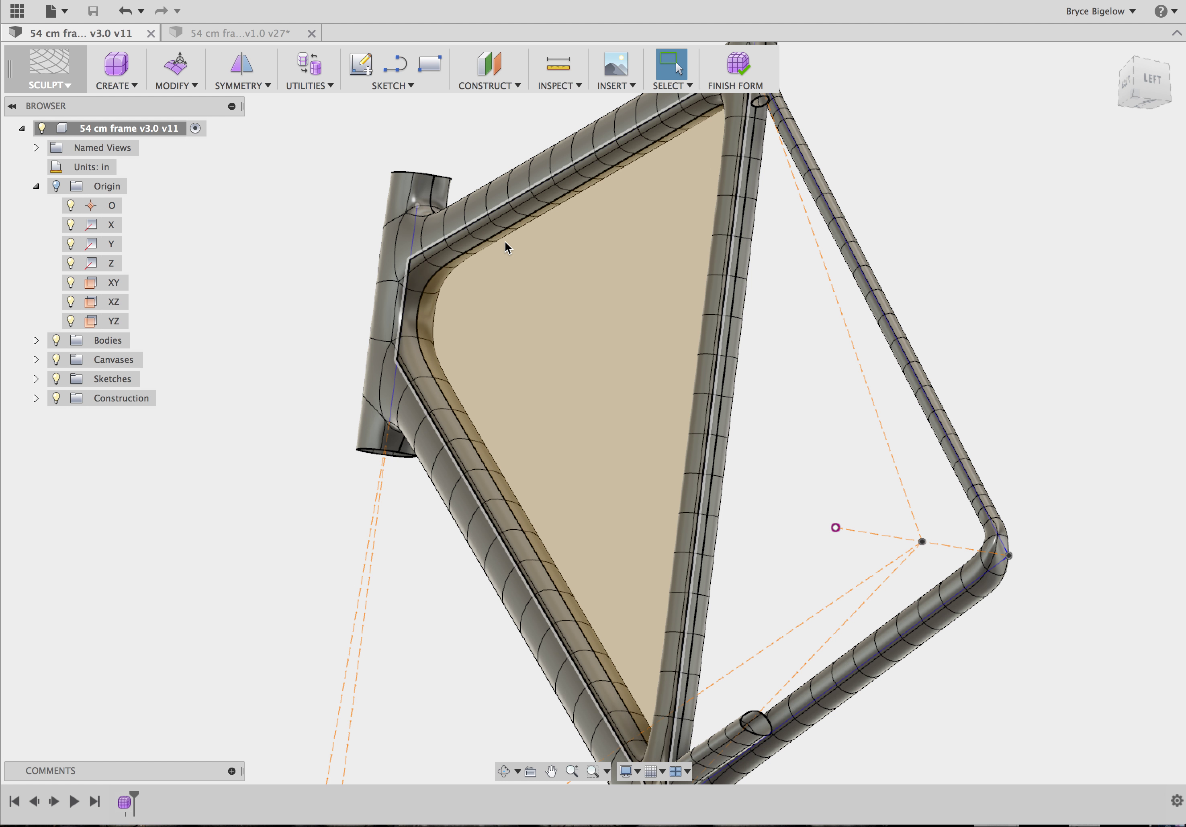
Insert an edge through four consecutive points along the side of the top tube, splitting three neighbouring faces in Simple mode.
scroll(505, 241, "left", 5, "shift")
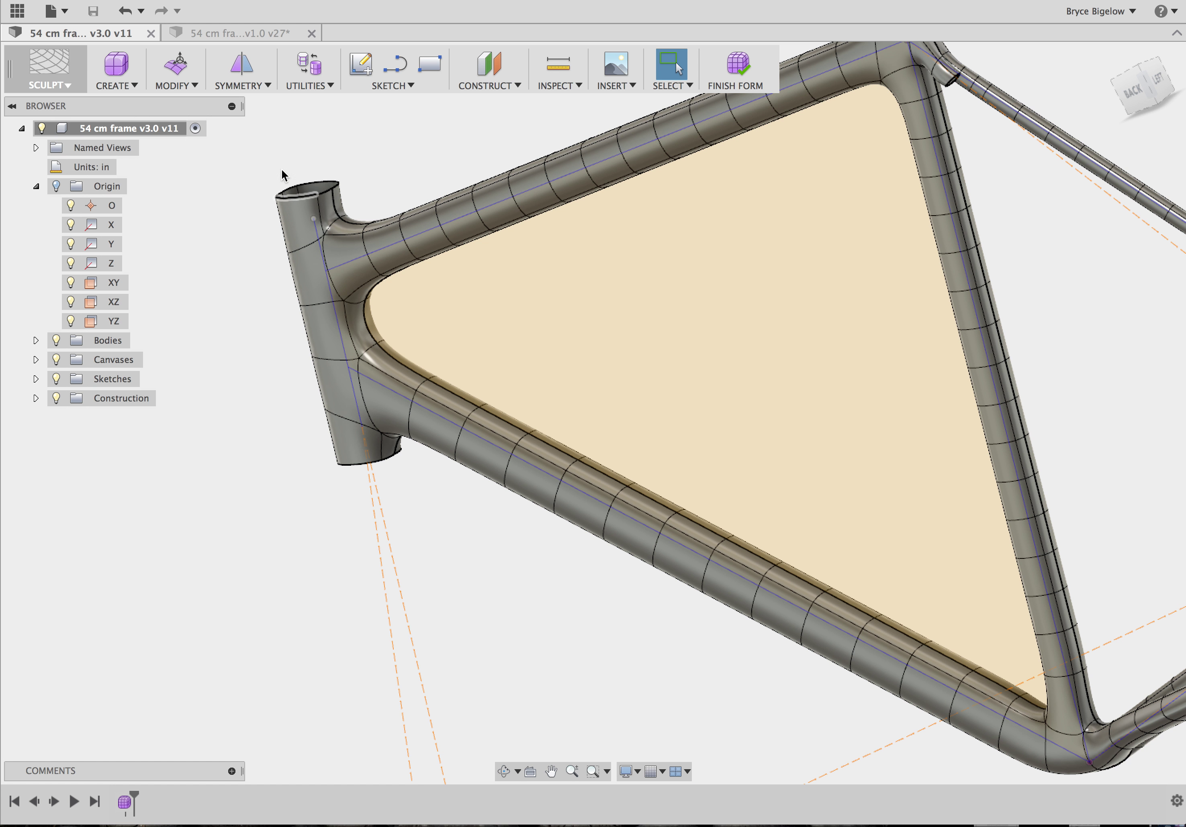
left_click(179, 85)
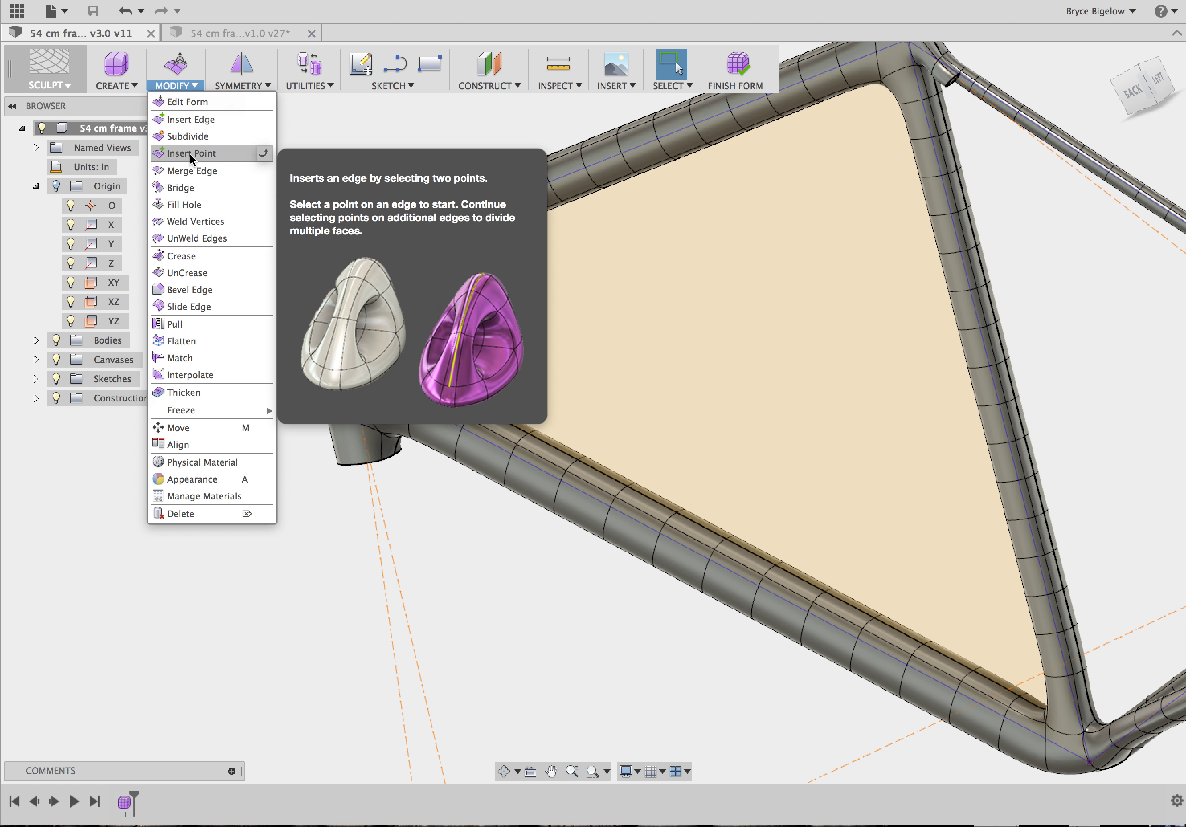
left_click(189, 153)
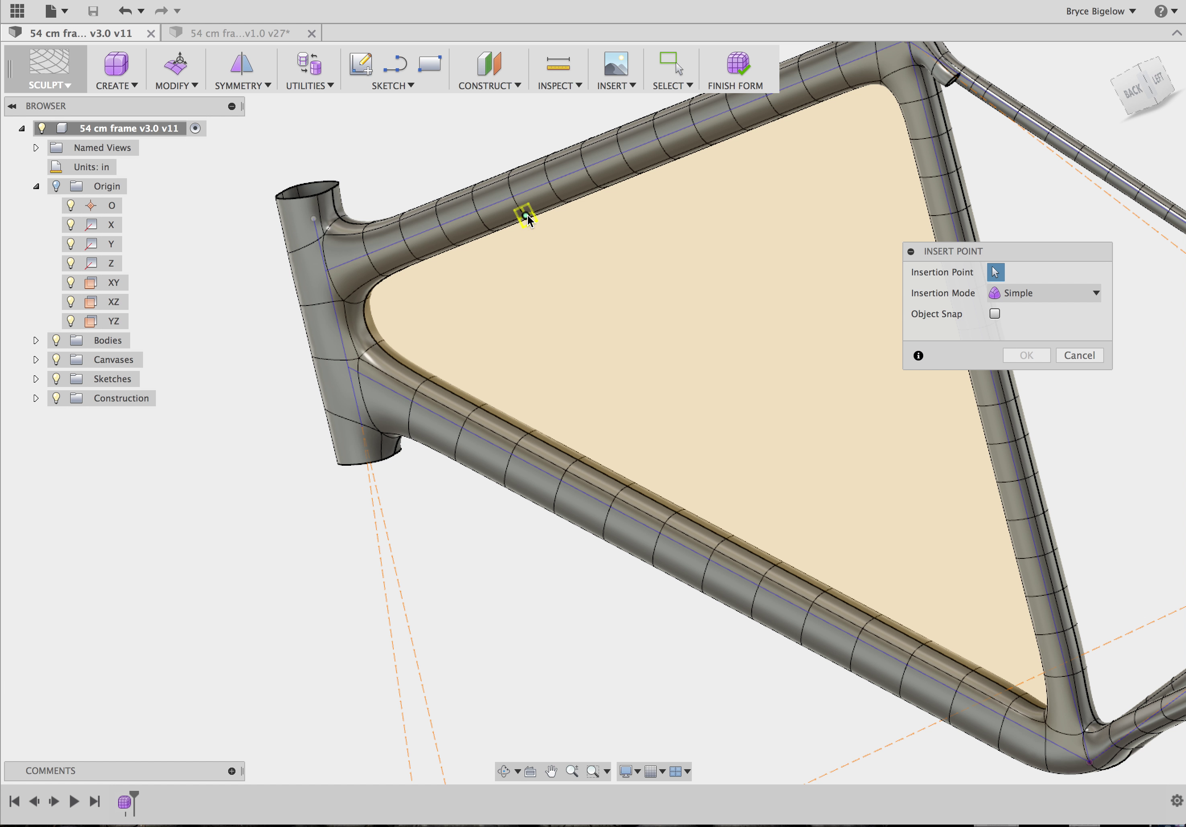
left_click(513, 198)
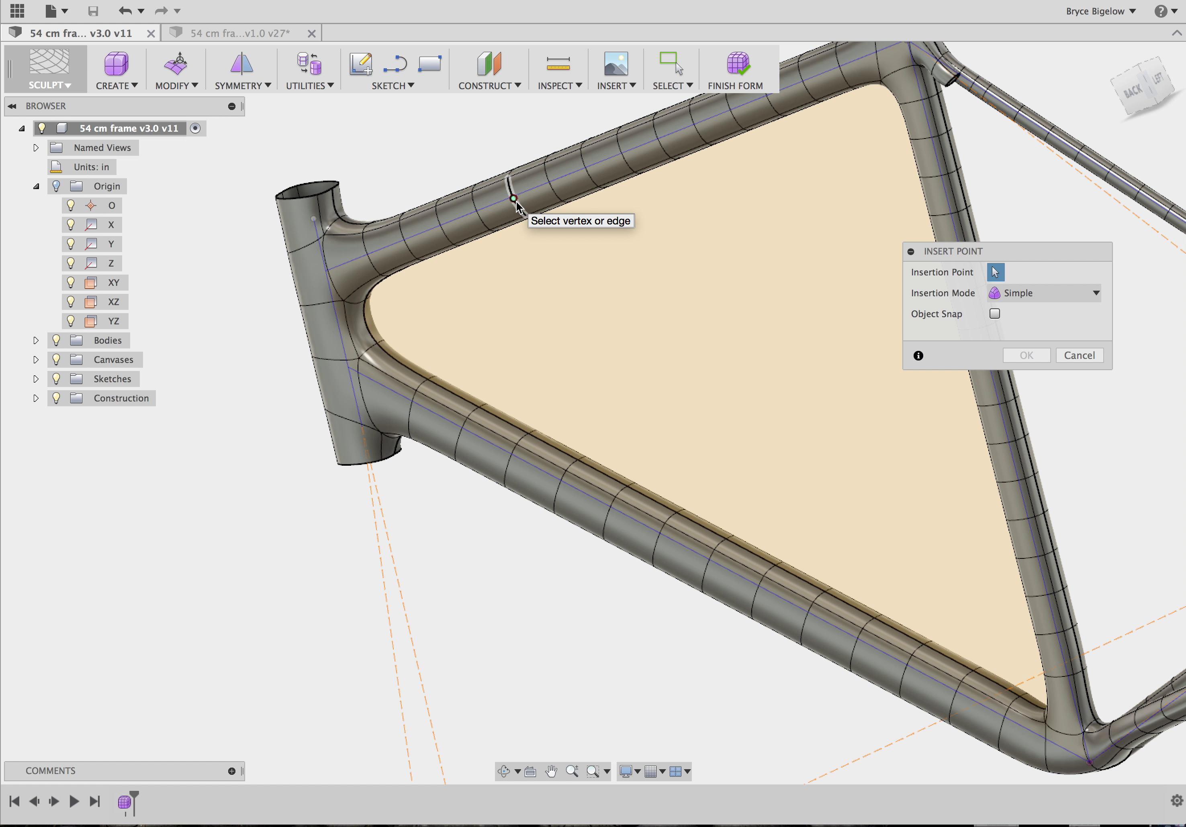
left_click(550, 184)
left_click(586, 170)
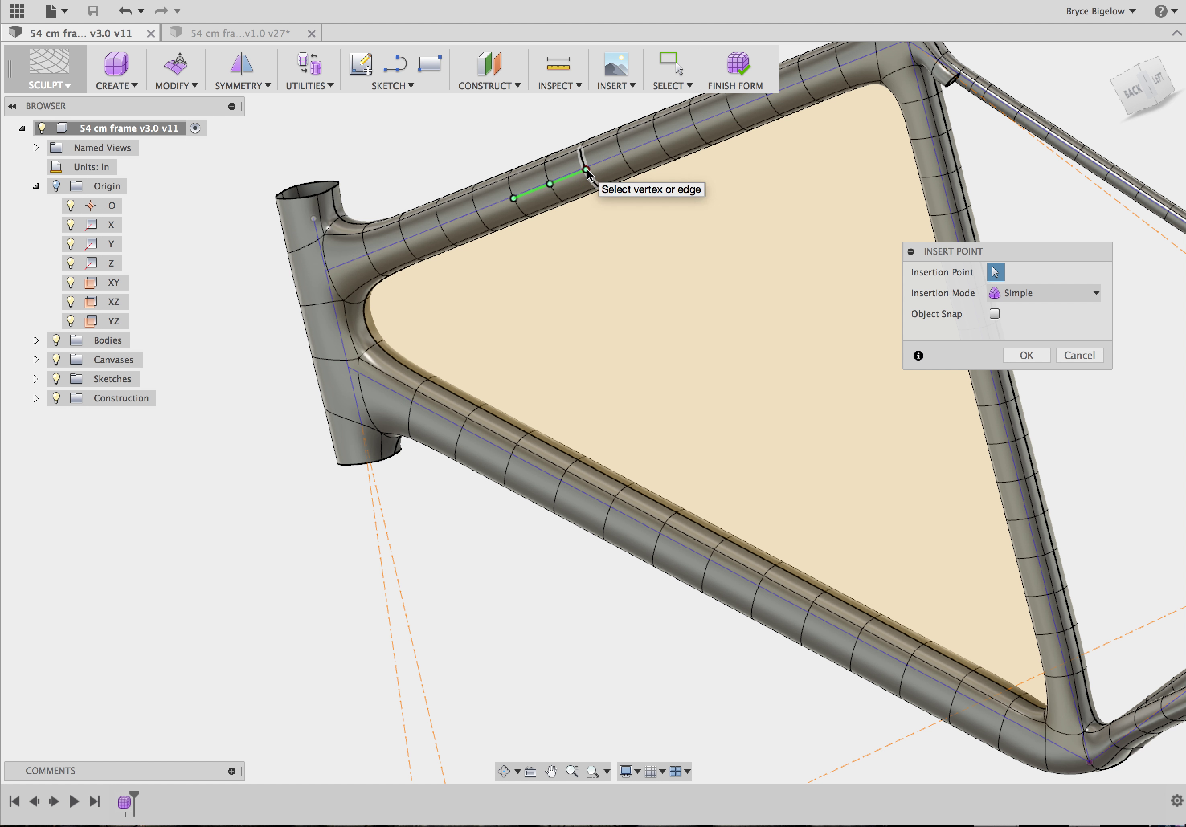
left_click(621, 155)
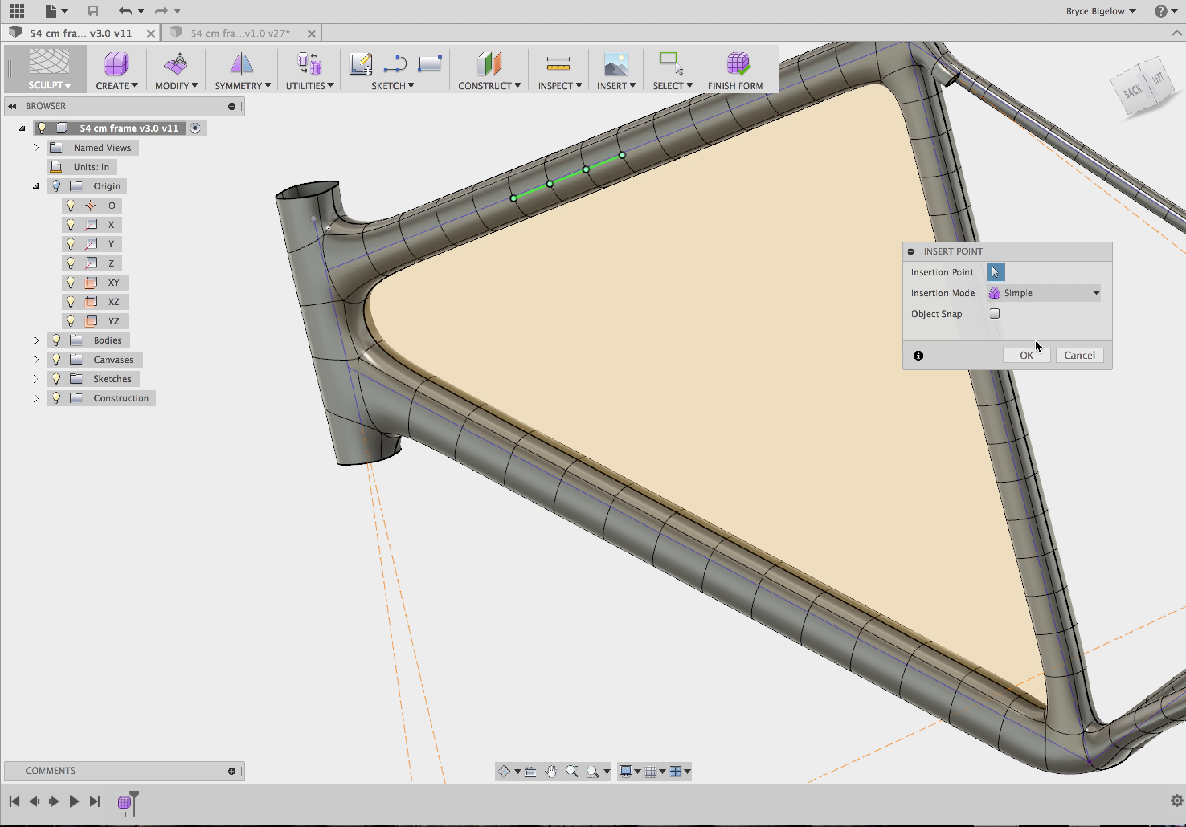
left_click(1026, 355)
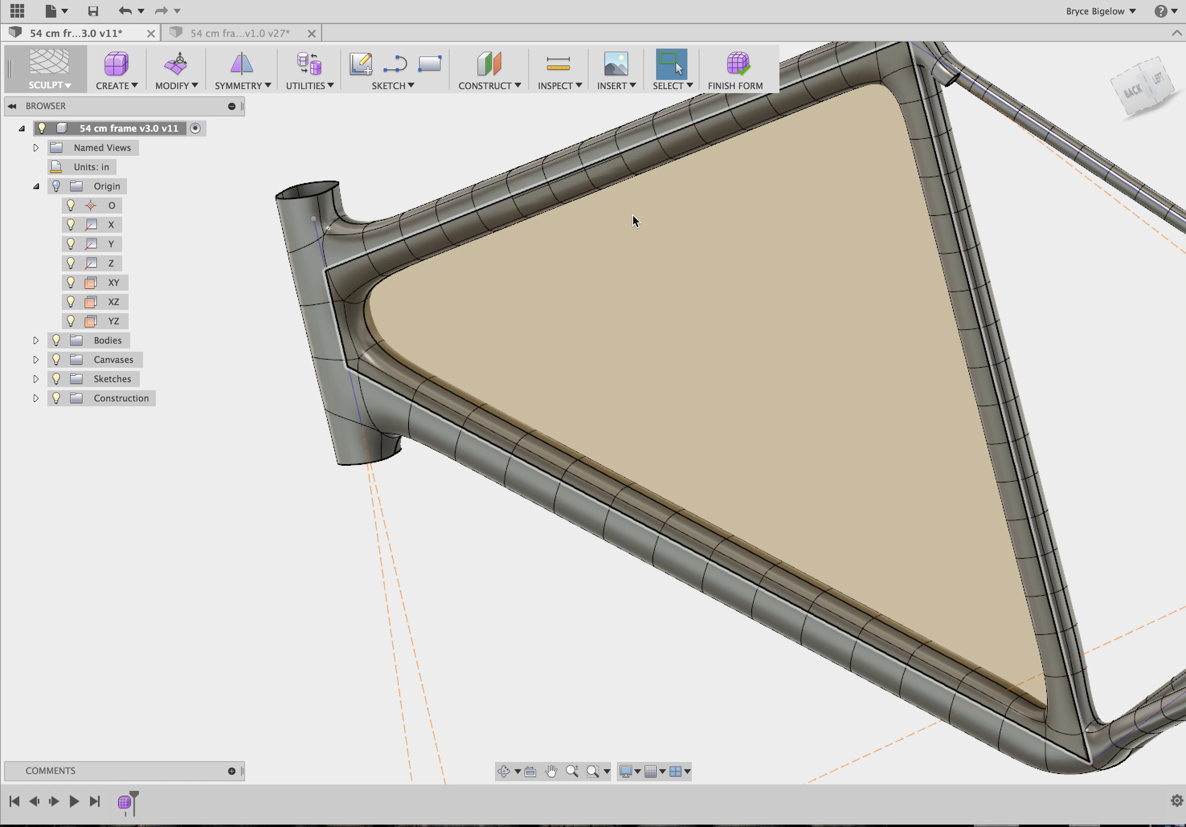
scroll(633, 216, "right", 3, "shift")
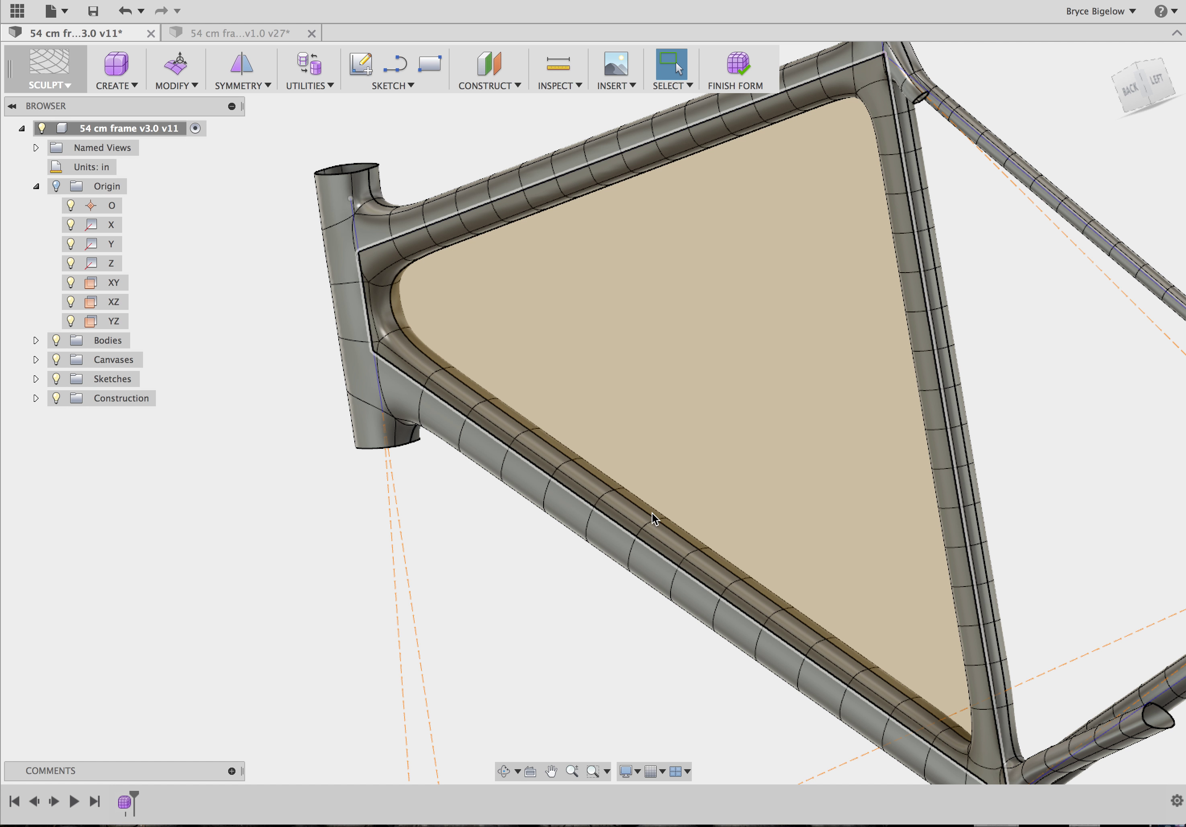
left_click(603, 156)
double_click(608, 155)
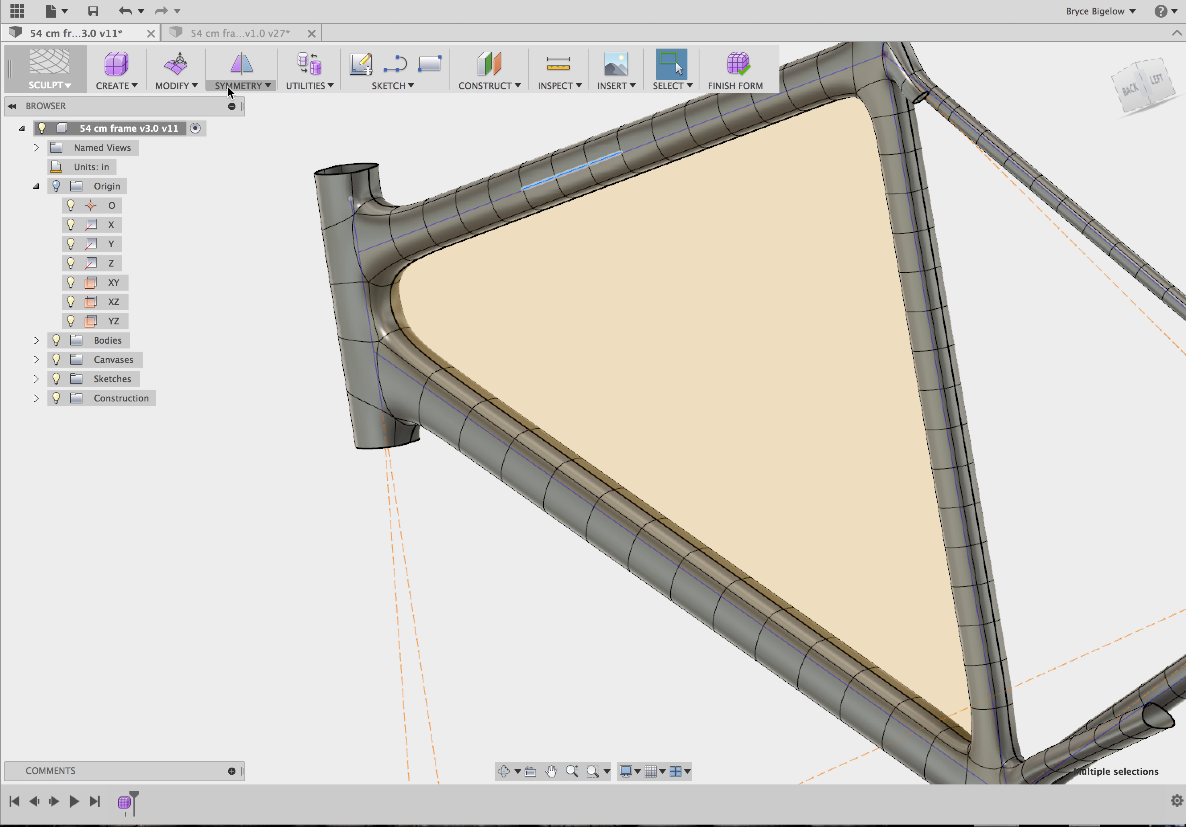
left_click(189, 87)
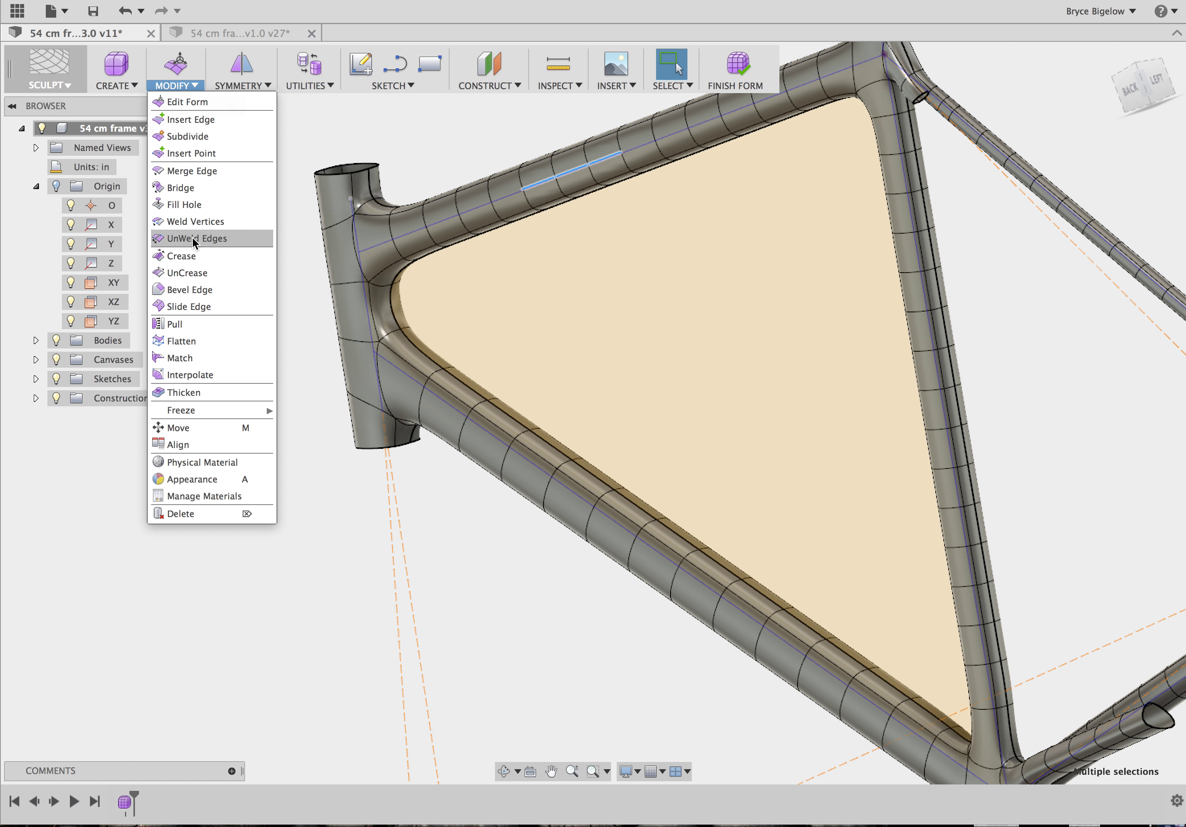
left_click(191, 257)
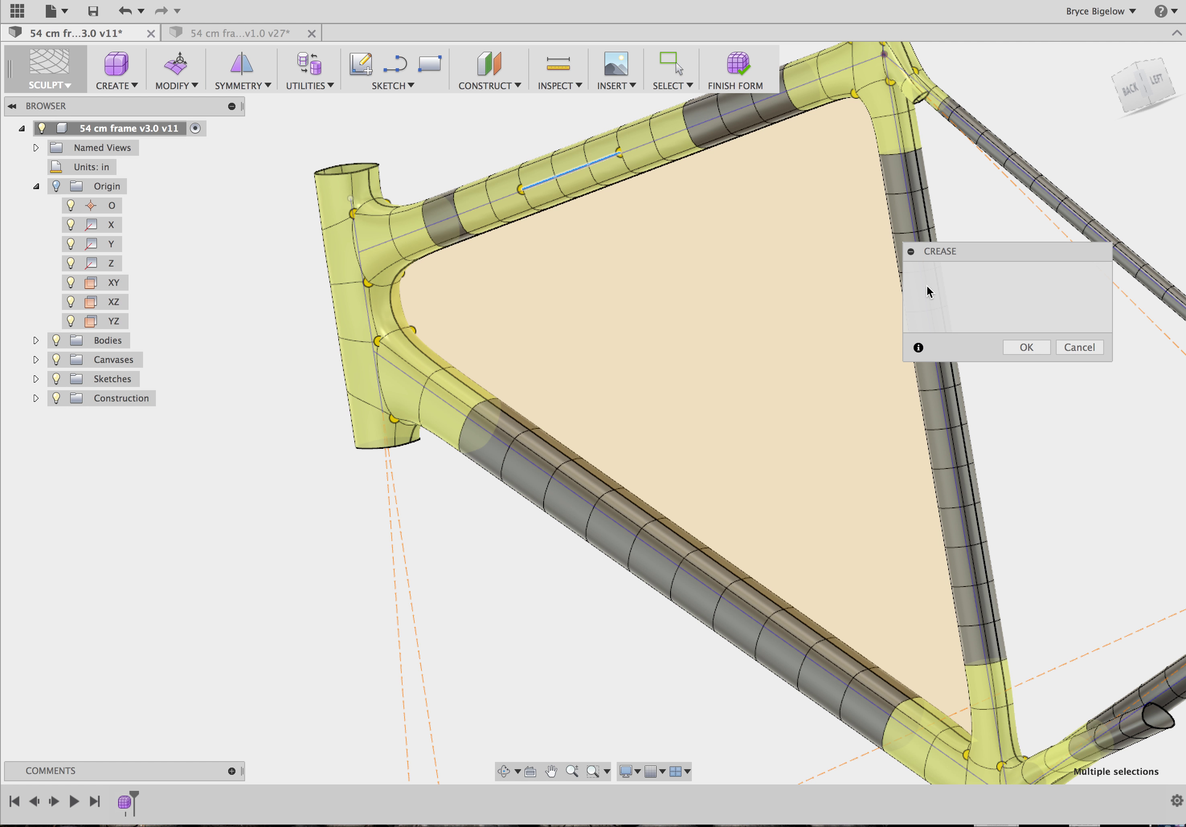
left_click(1080, 347)
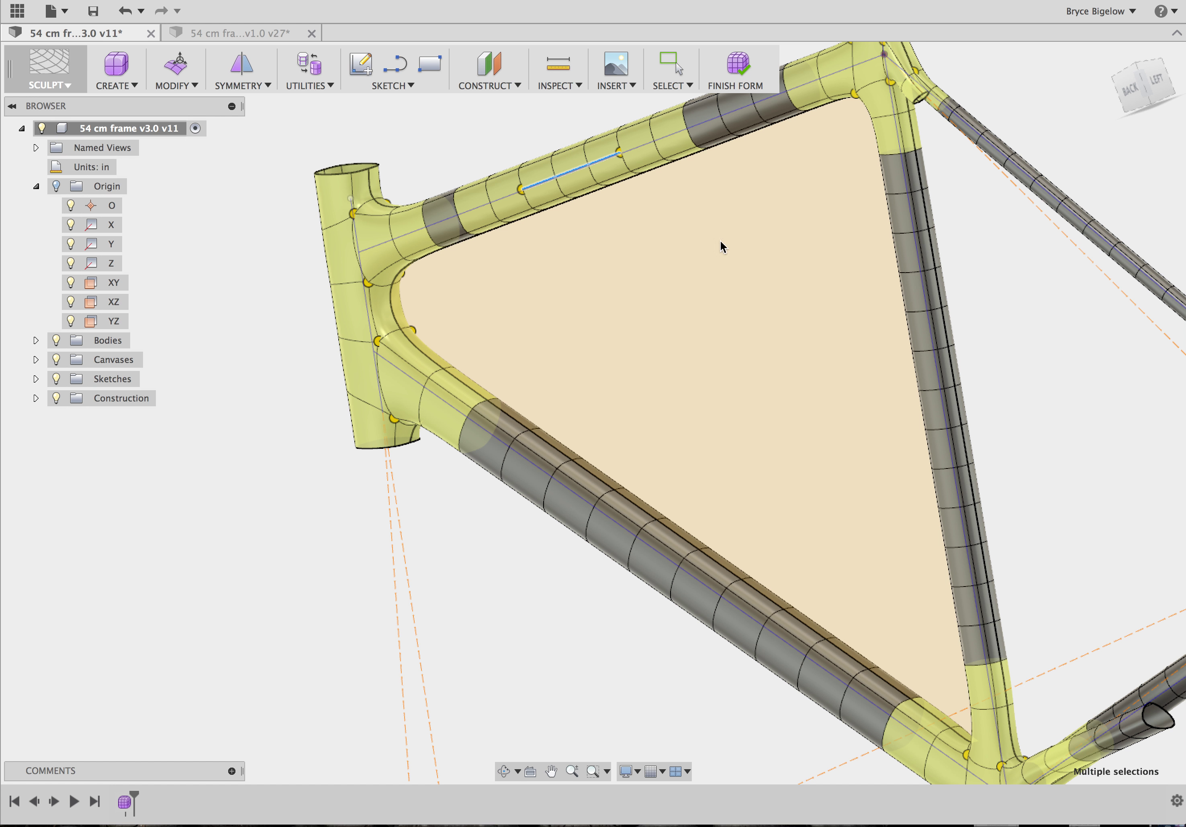
left_click(564, 266)
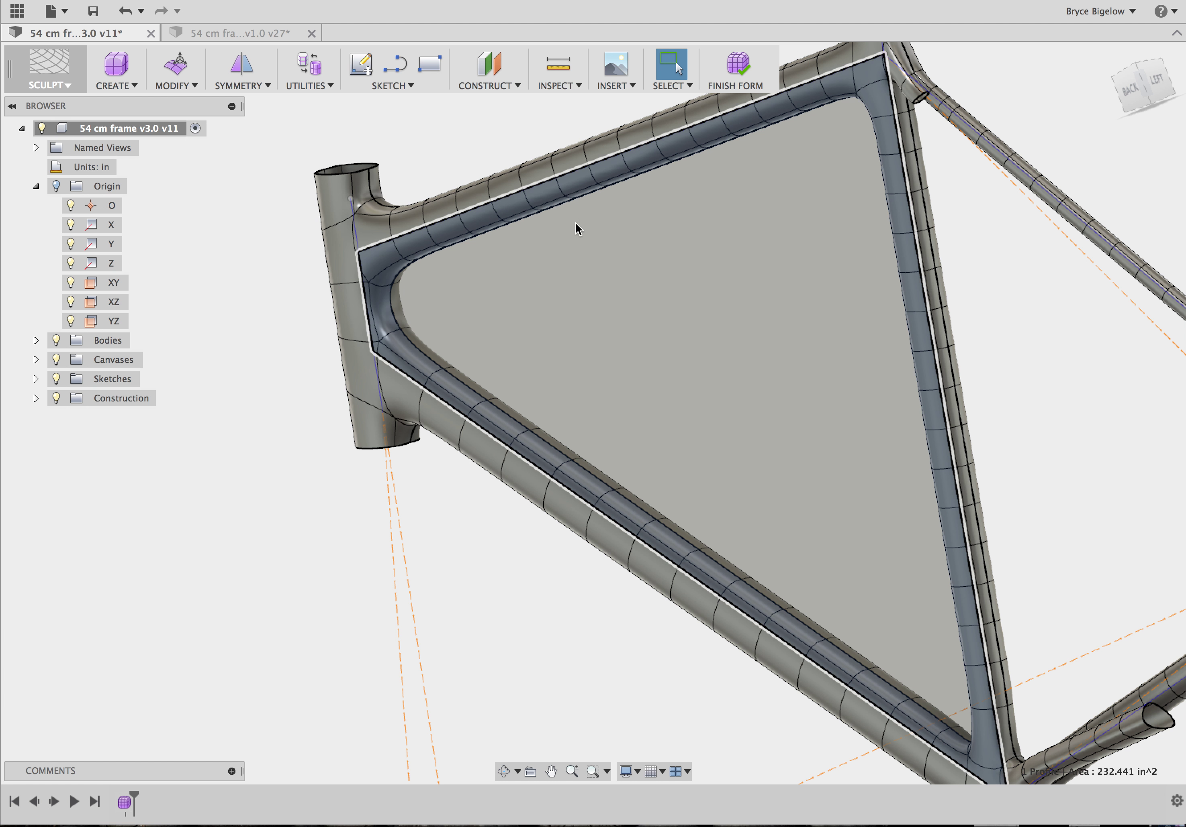
Select the edge loop that runs along the down tube and around the inside of the main triangle.
scroll(577, 319, "right", 3, "shift")
left_click(539, 125)
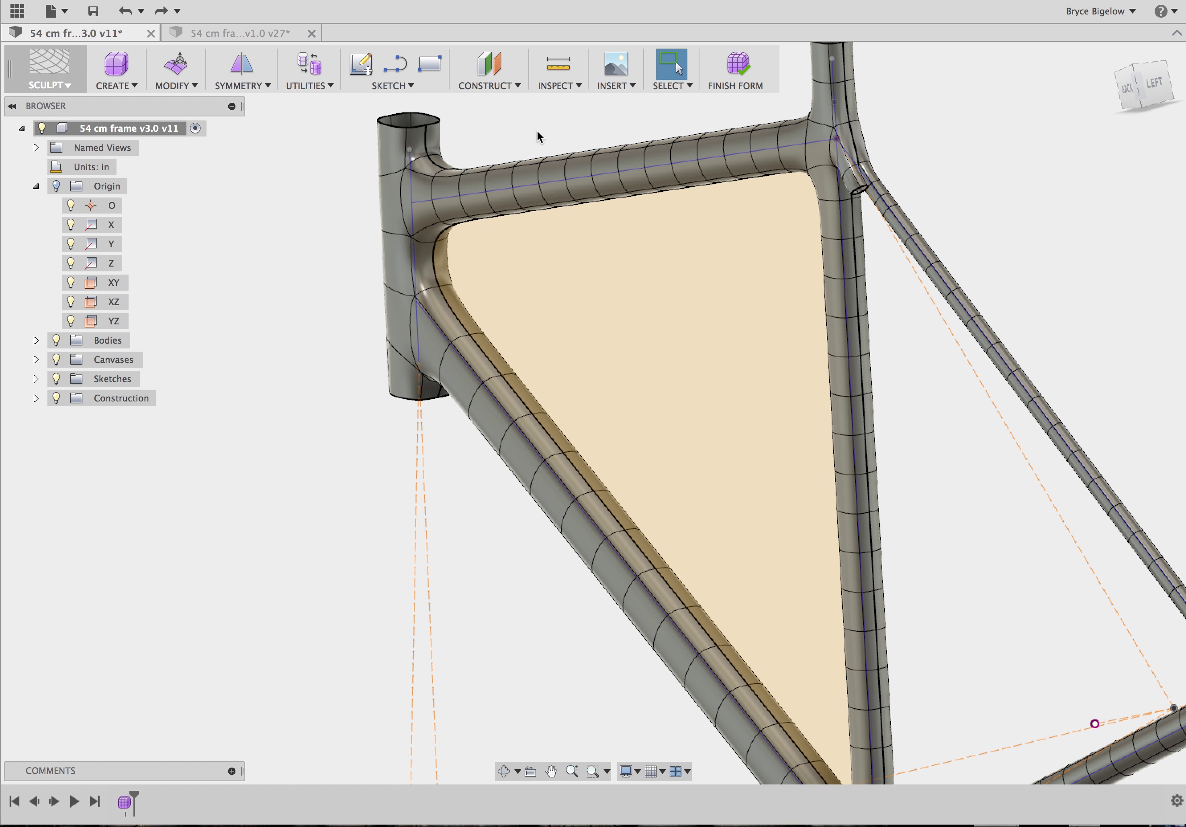
scroll(625, 259, "right", 5, "shift")
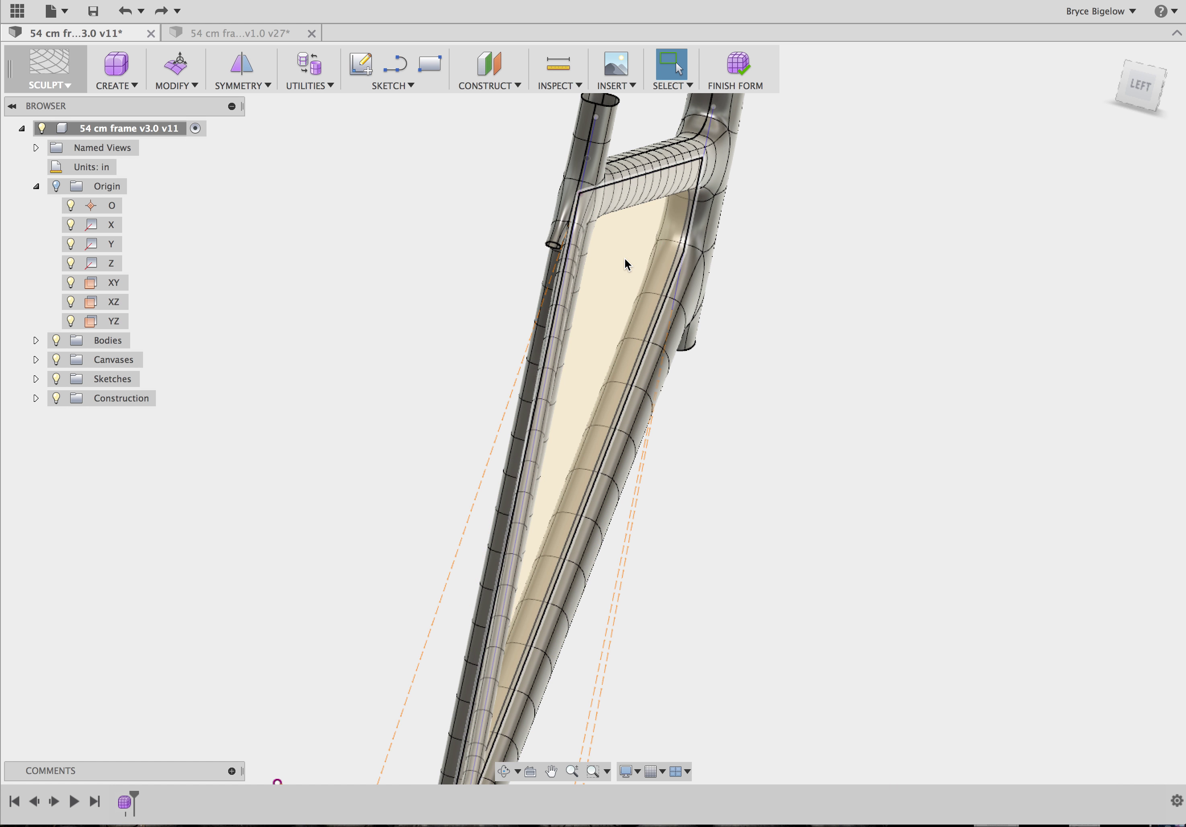
left_click(650, 326)
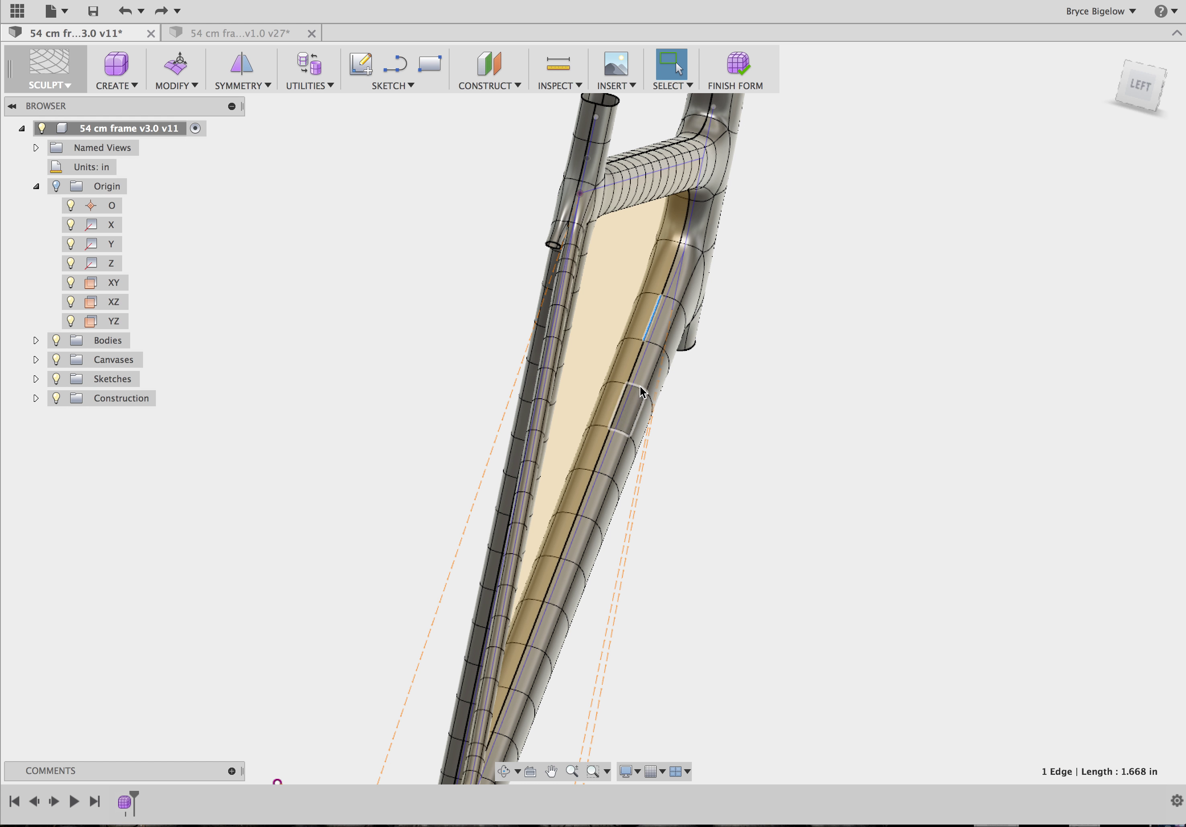
double_click(639, 358)
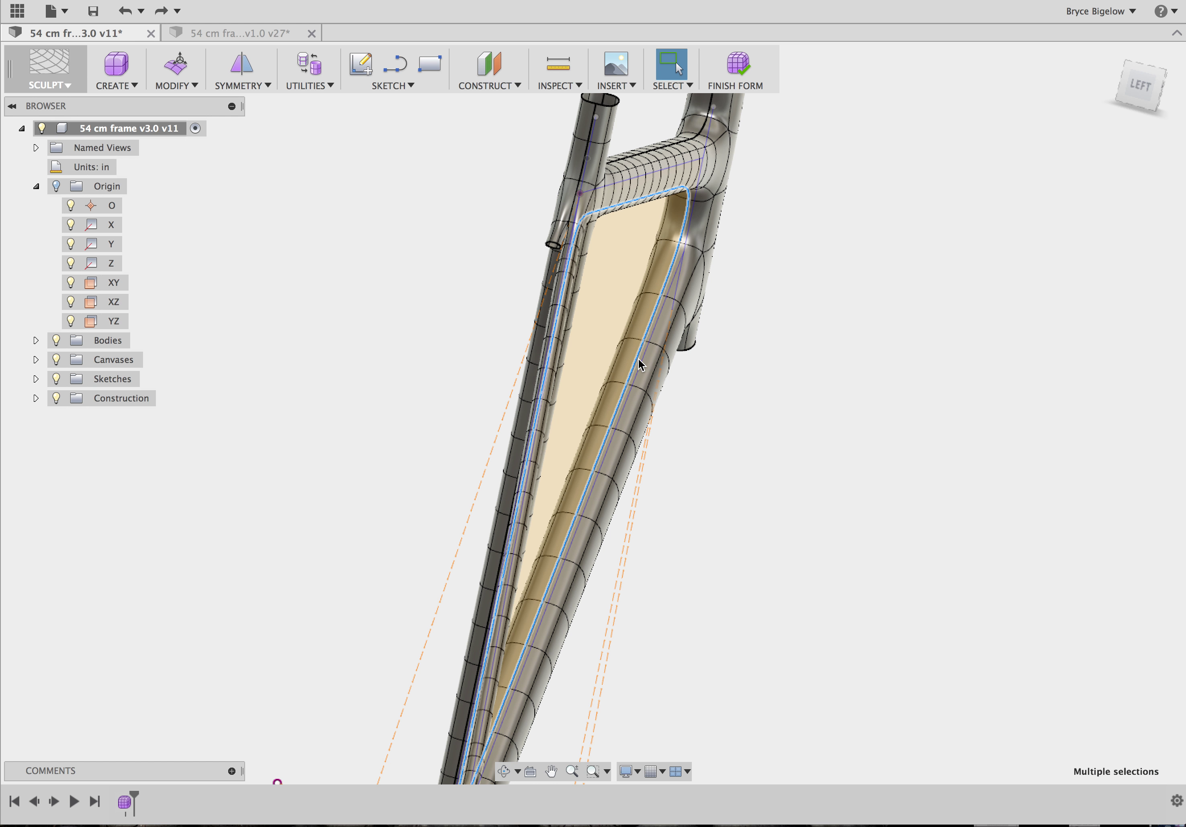
key("ctrl+3")
scroll(734, 423, "right", 3, "shift")
scroll(693, 282, "up", 4)
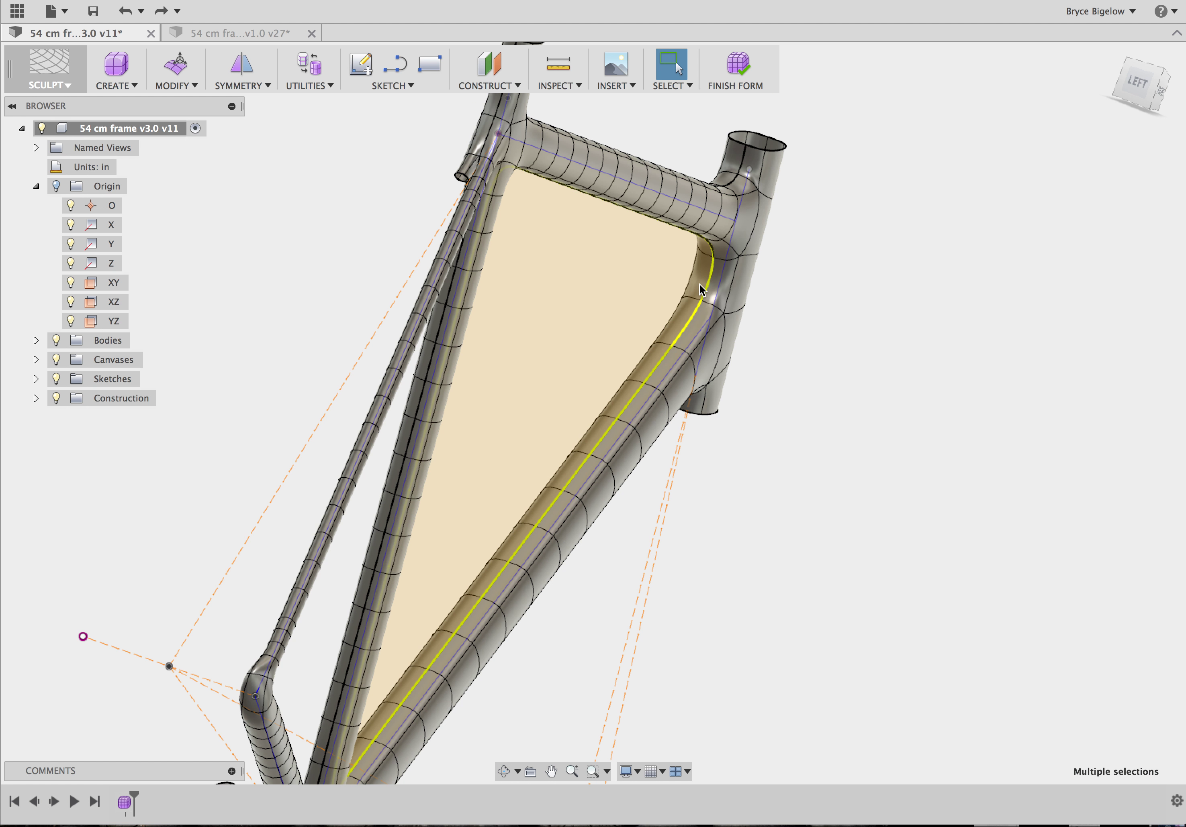
Select the edge loops along the upper side of the top tube and the back of the seat tube, and clear the selection.
double_click(731, 216)
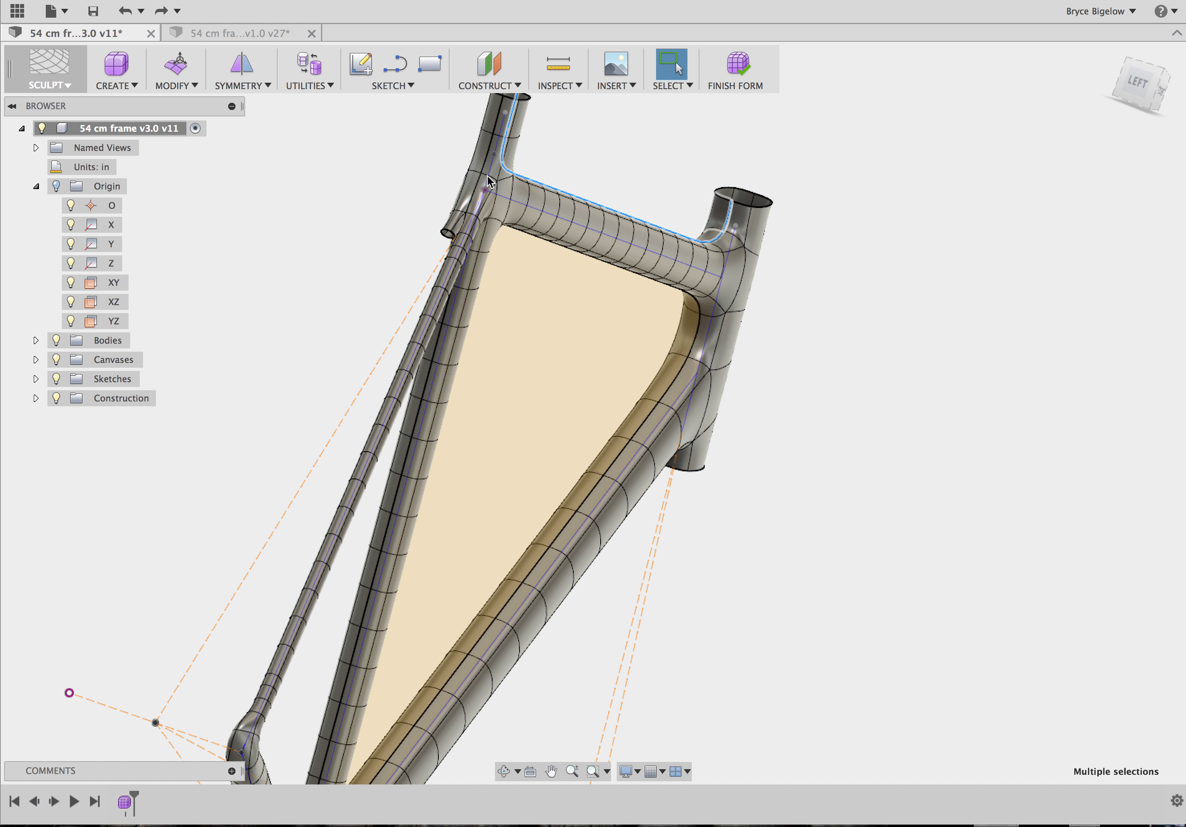
double_click(485, 151)
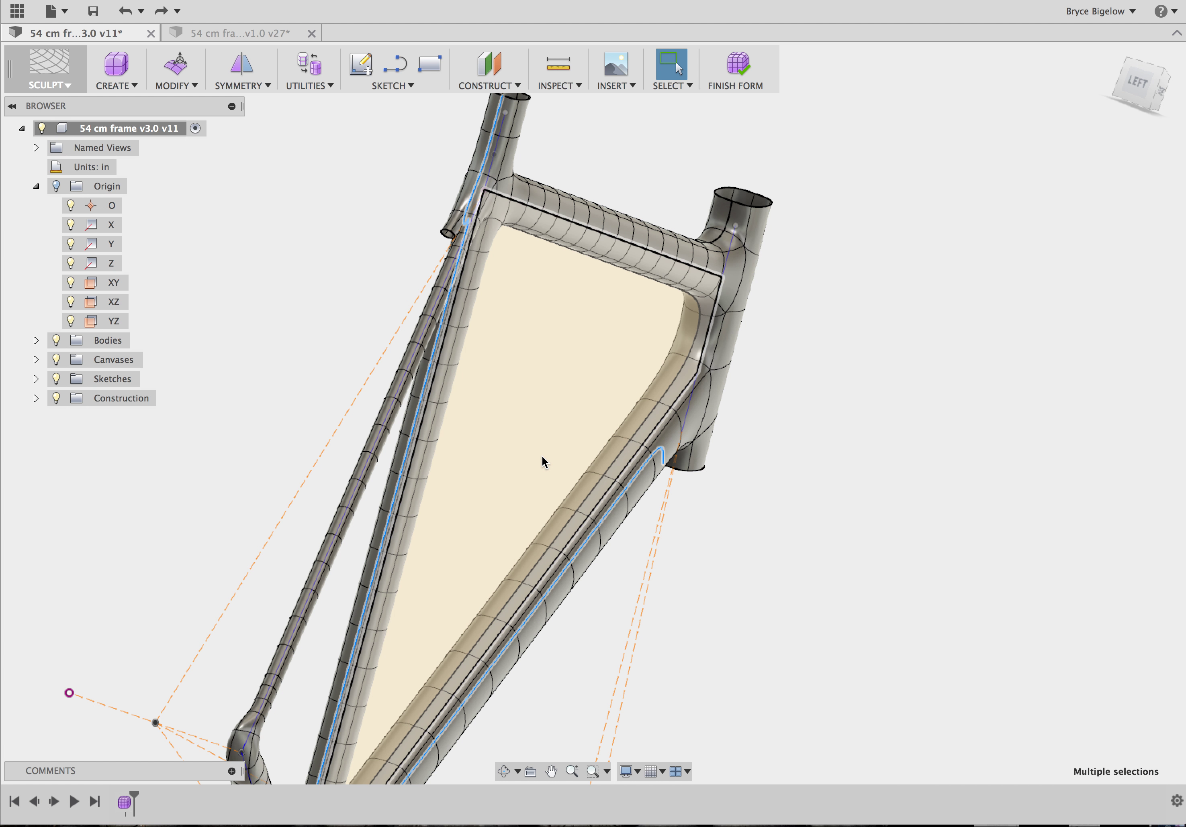
scroll(541, 456, "down", 4)
scroll(541, 456, "up", 4)
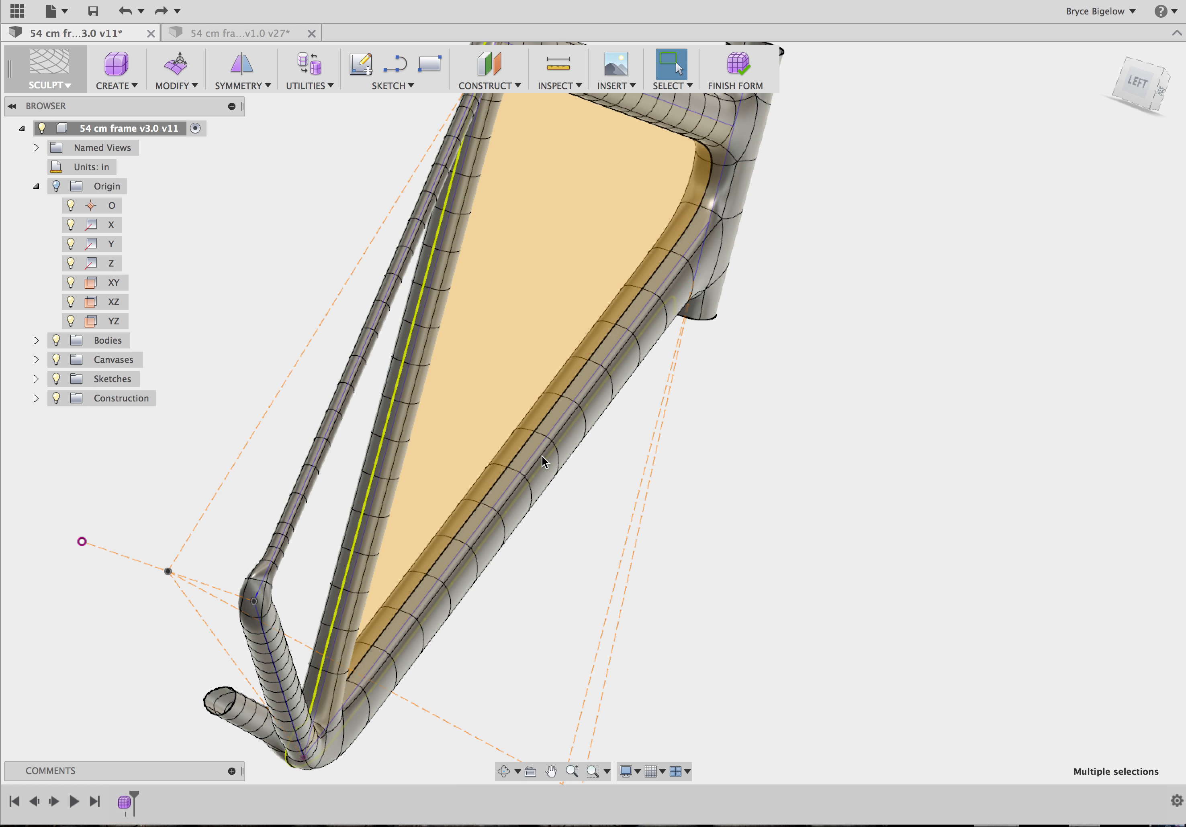
left_click(695, 356)
scroll(578, 319, "down", 2)
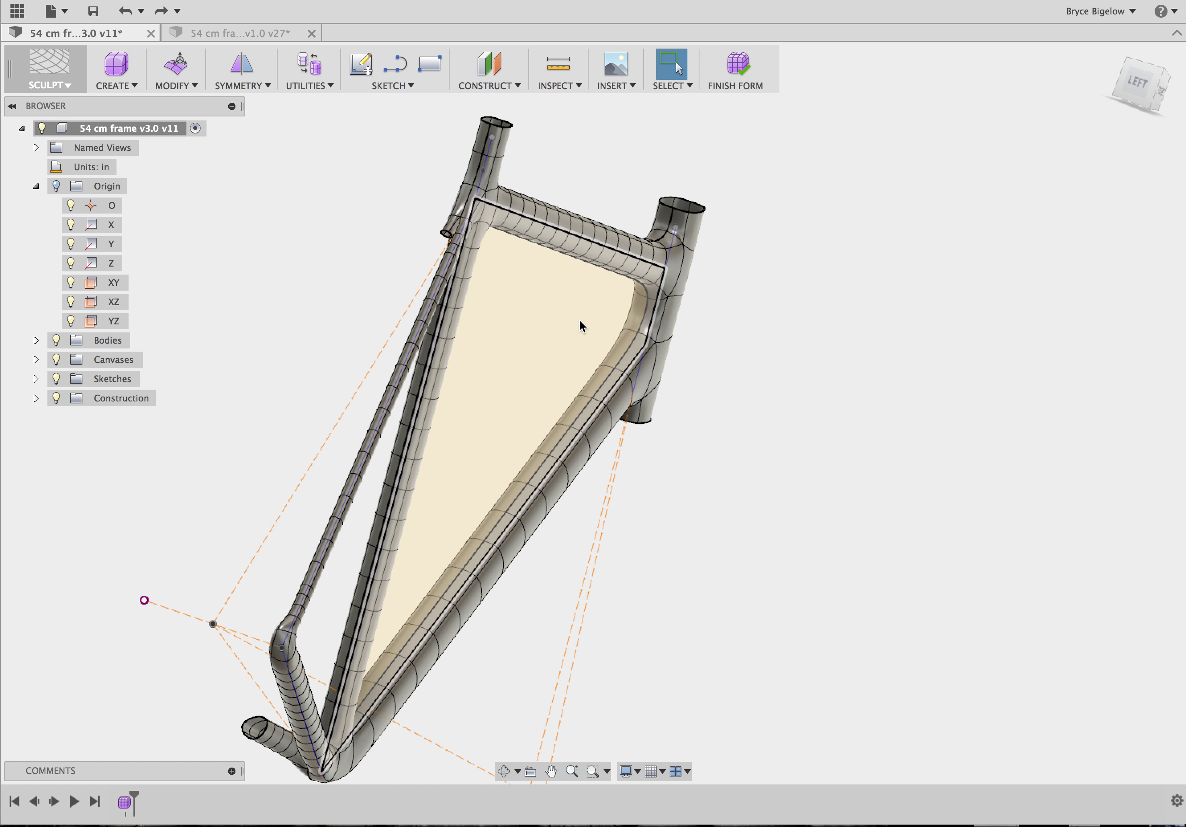
Try to set internal mirror symmetry on the down tube using two adjacent faces near the head tube, their upper edges and their outer lower vertices.
scroll(616, 331, "left", 8, "shift")
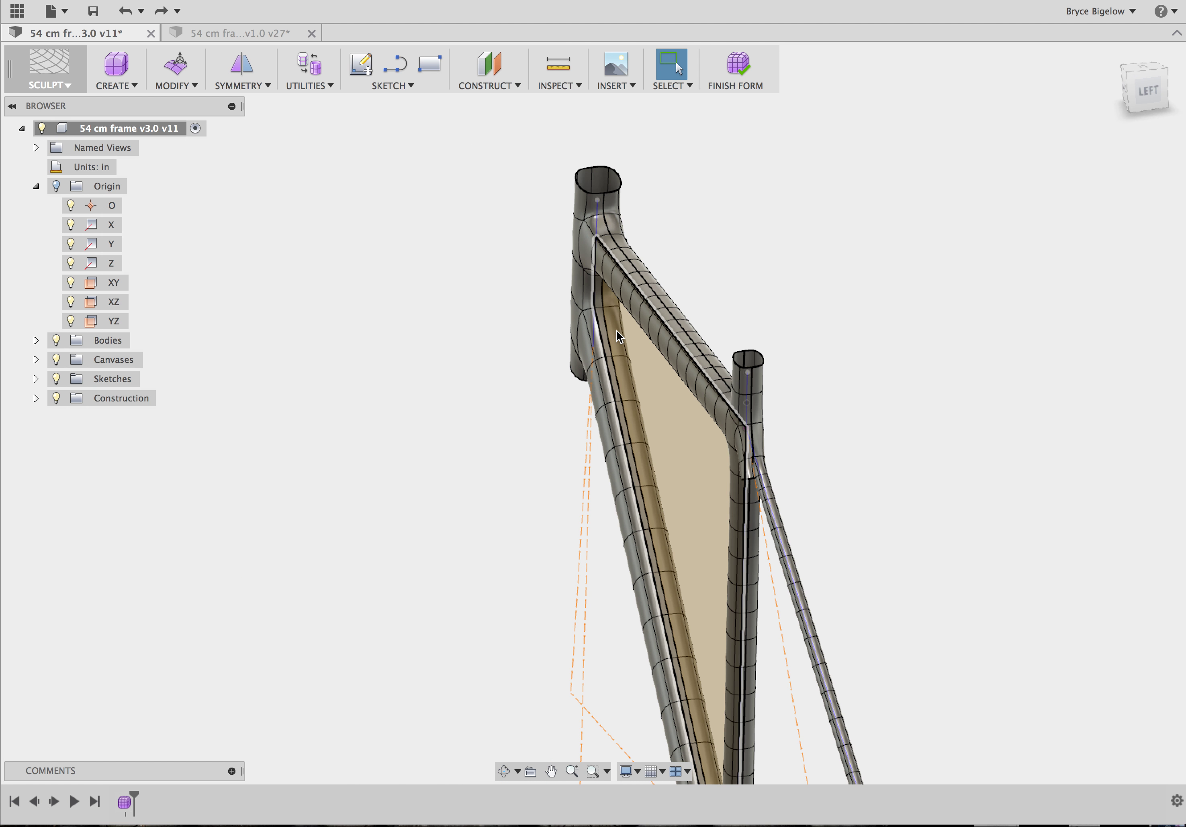
scroll(616, 330, "right", 2)
scroll(647, 345, "right", 5)
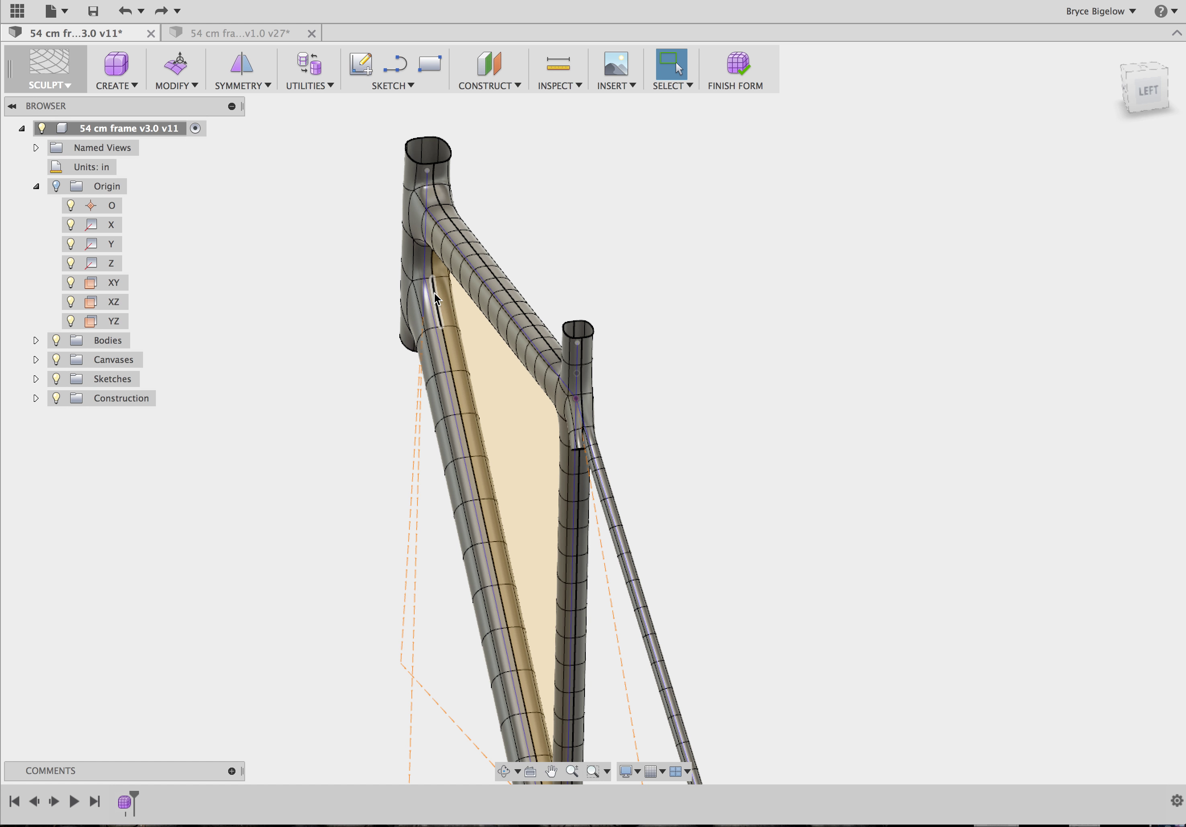
left_click(233, 84)
left_click(240, 101)
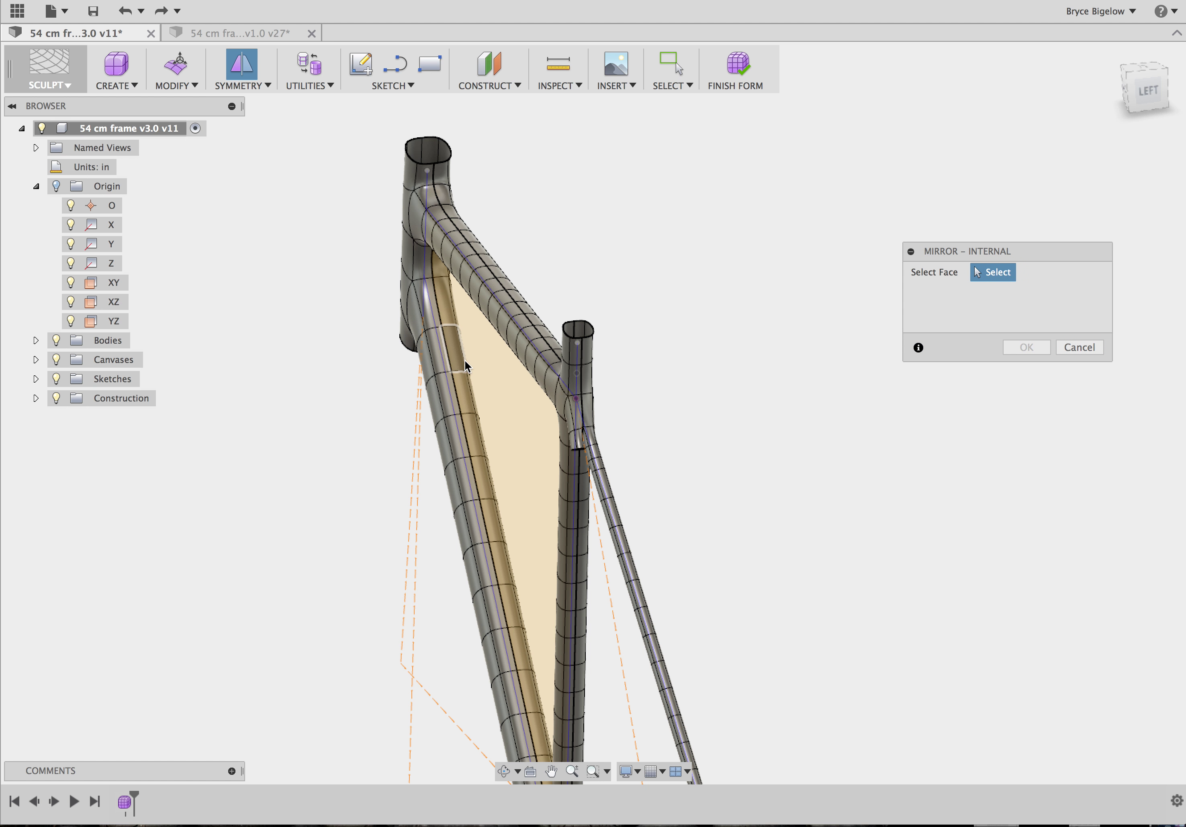
scroll(463, 360, "up", 3)
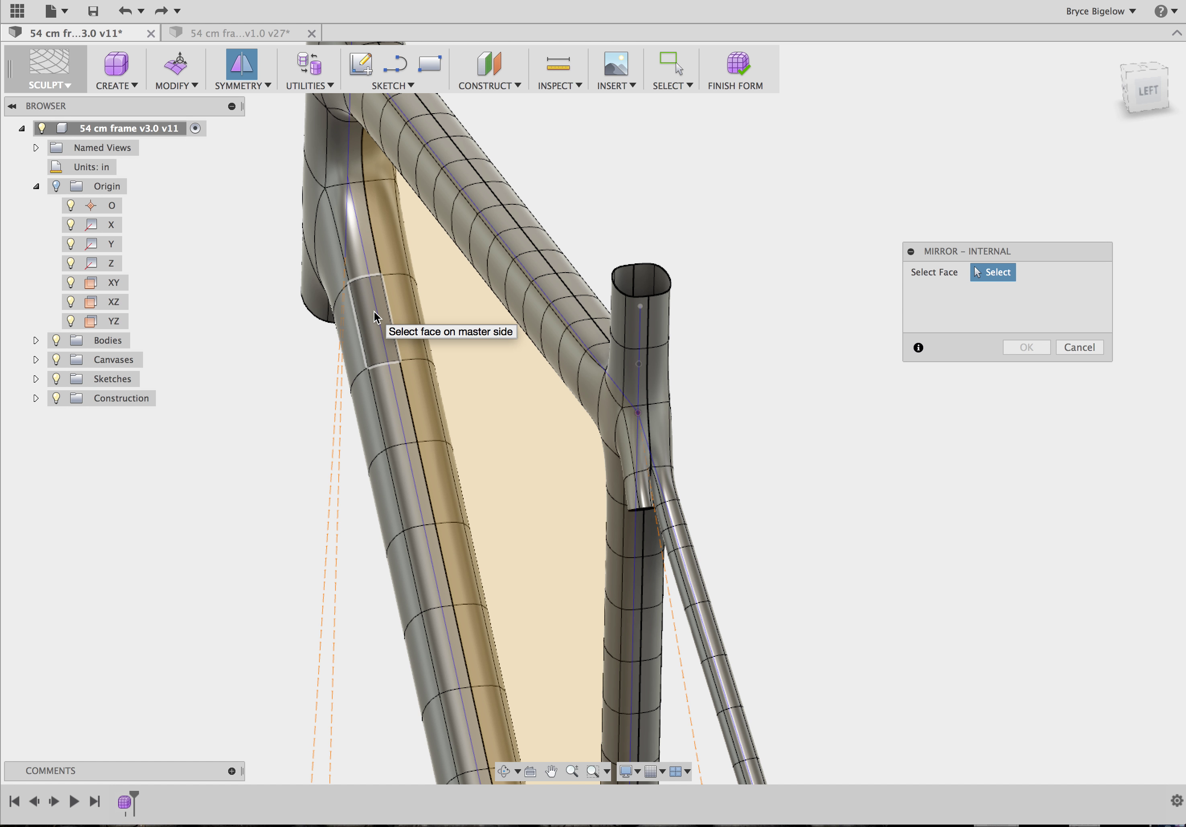
left_click(400, 311)
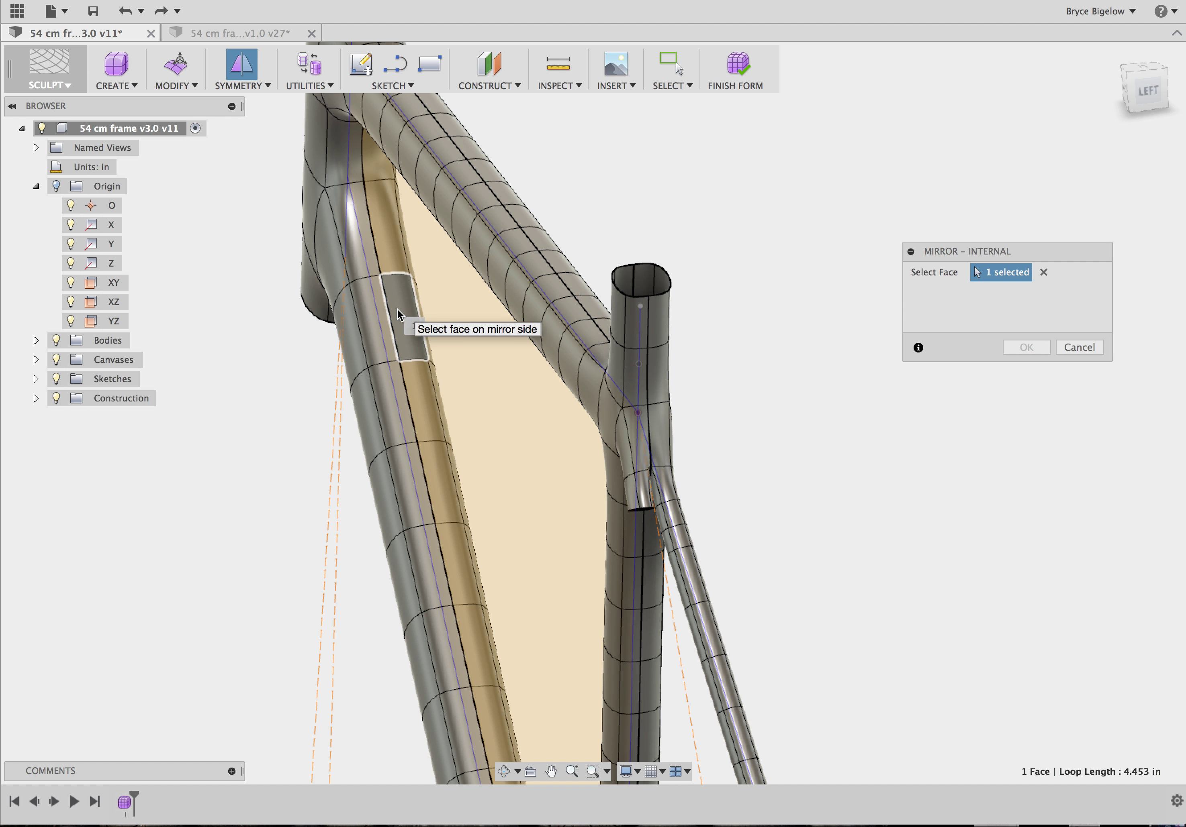
left_click(373, 308)
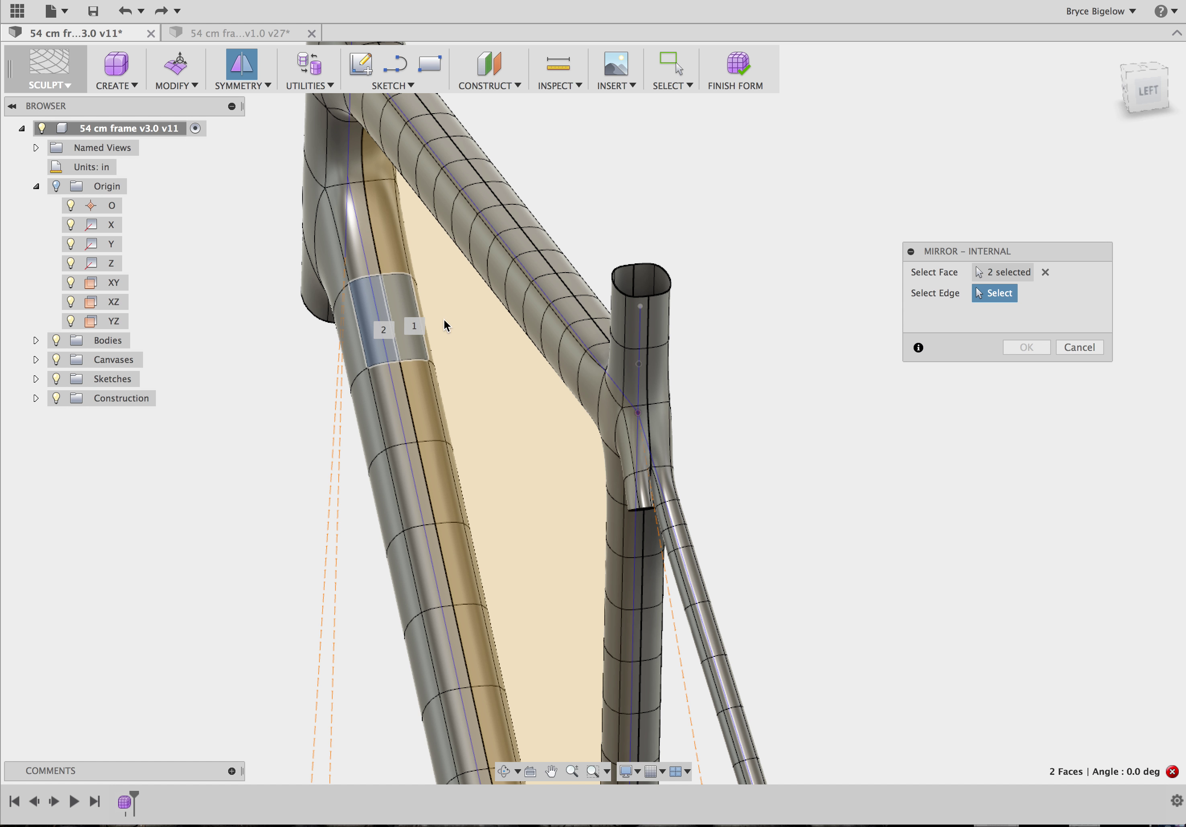
left_click(400, 273)
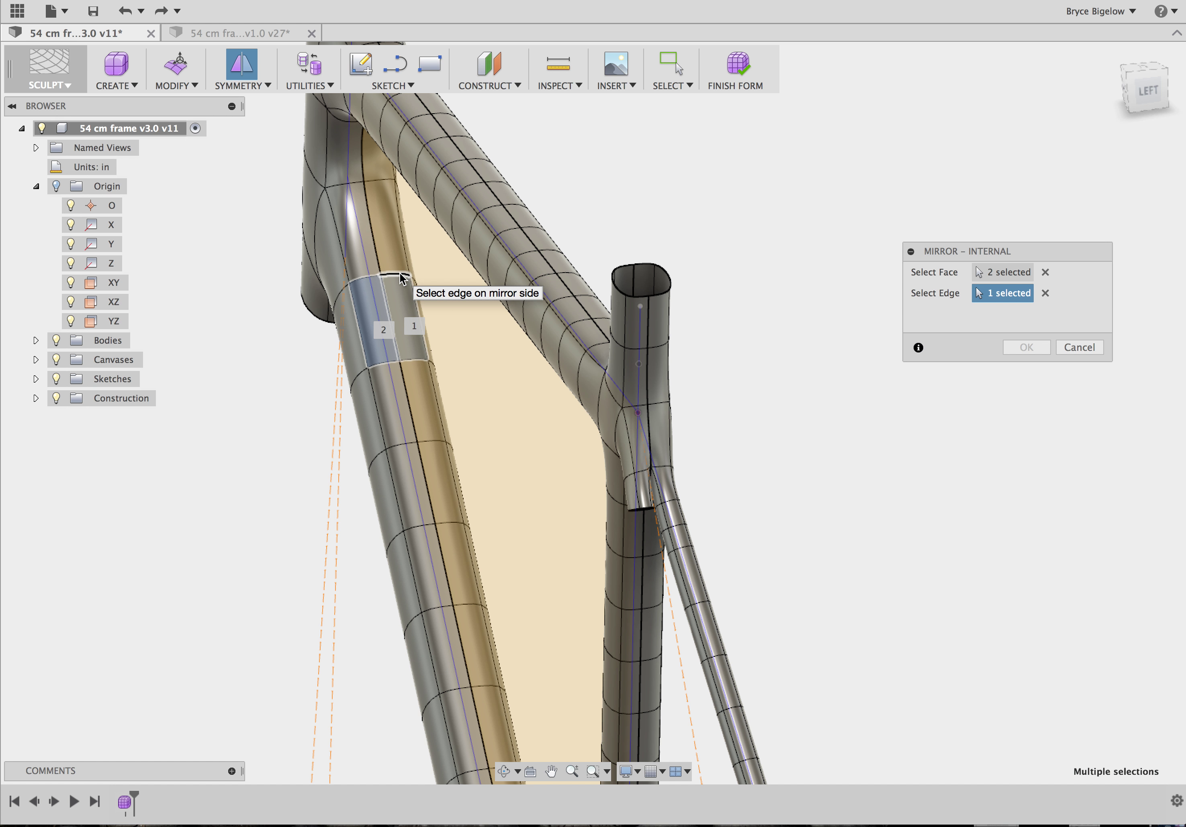
left_click(364, 278)
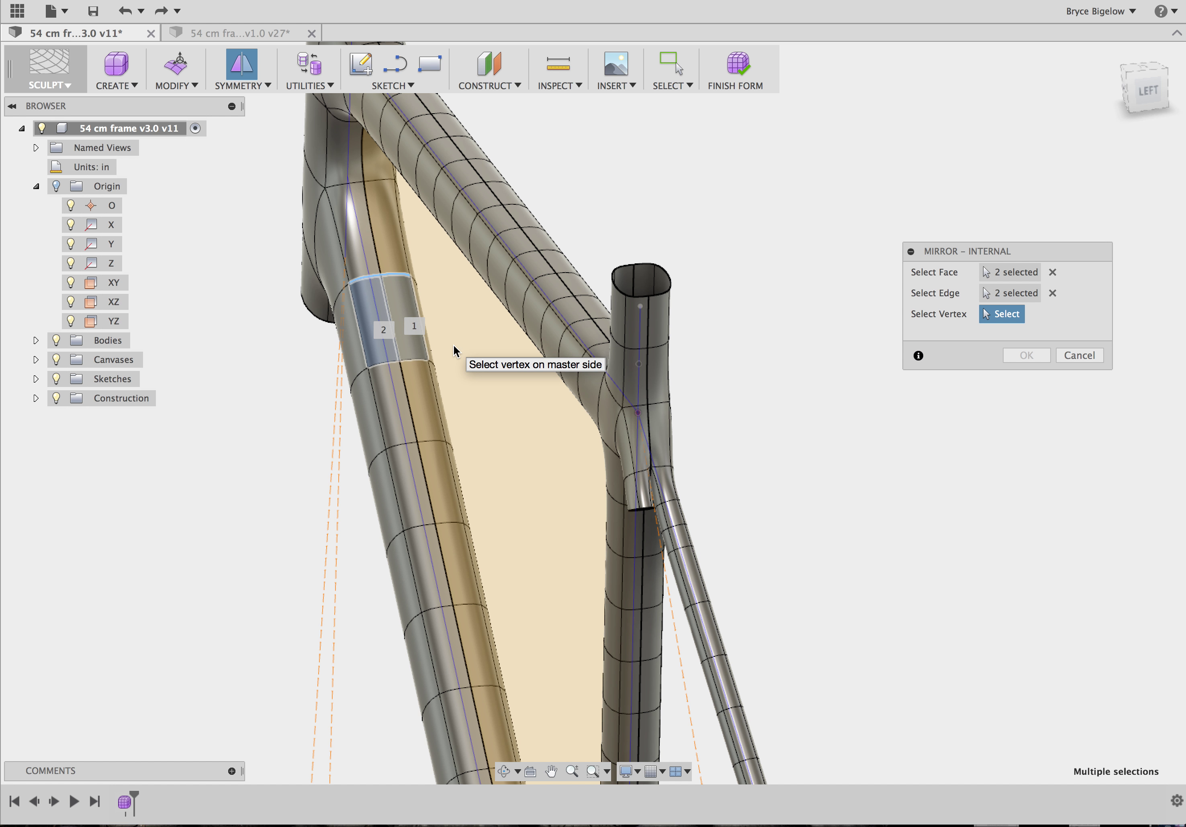
left_click(429, 360)
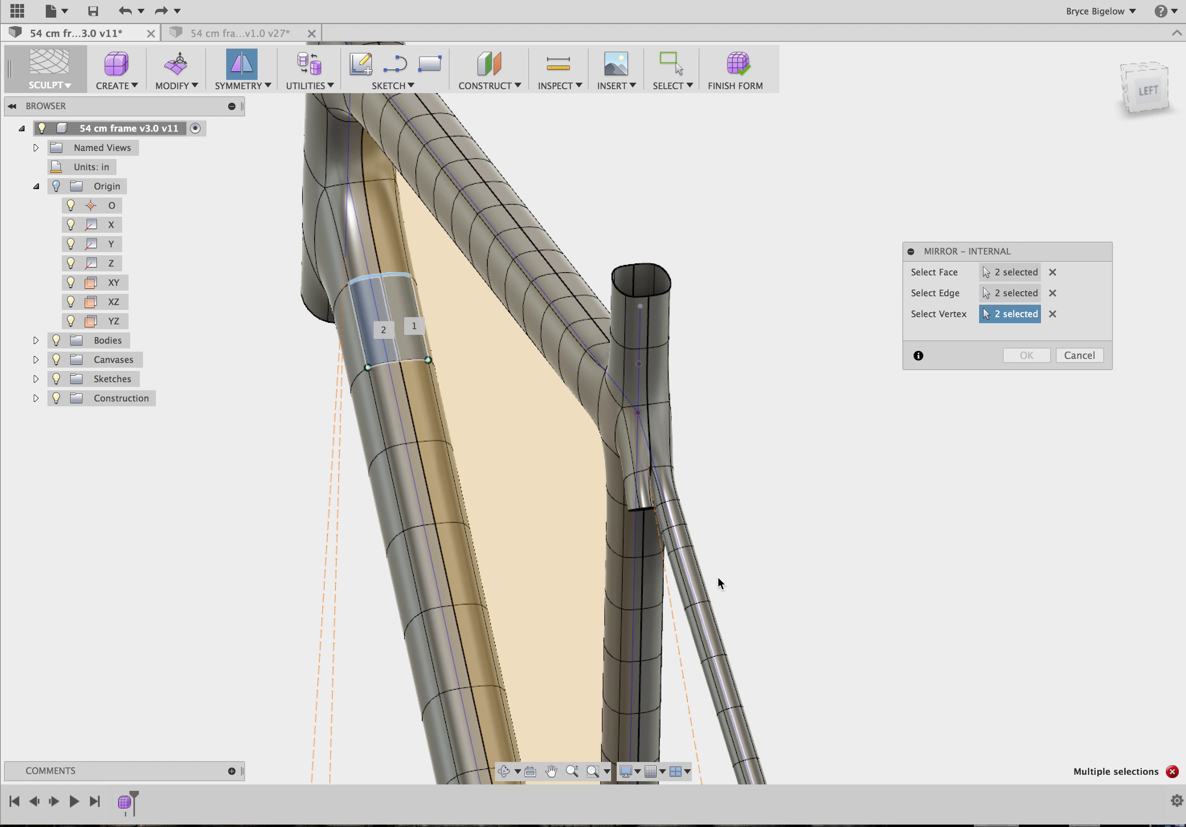
scroll(682, 525, "left", 3)
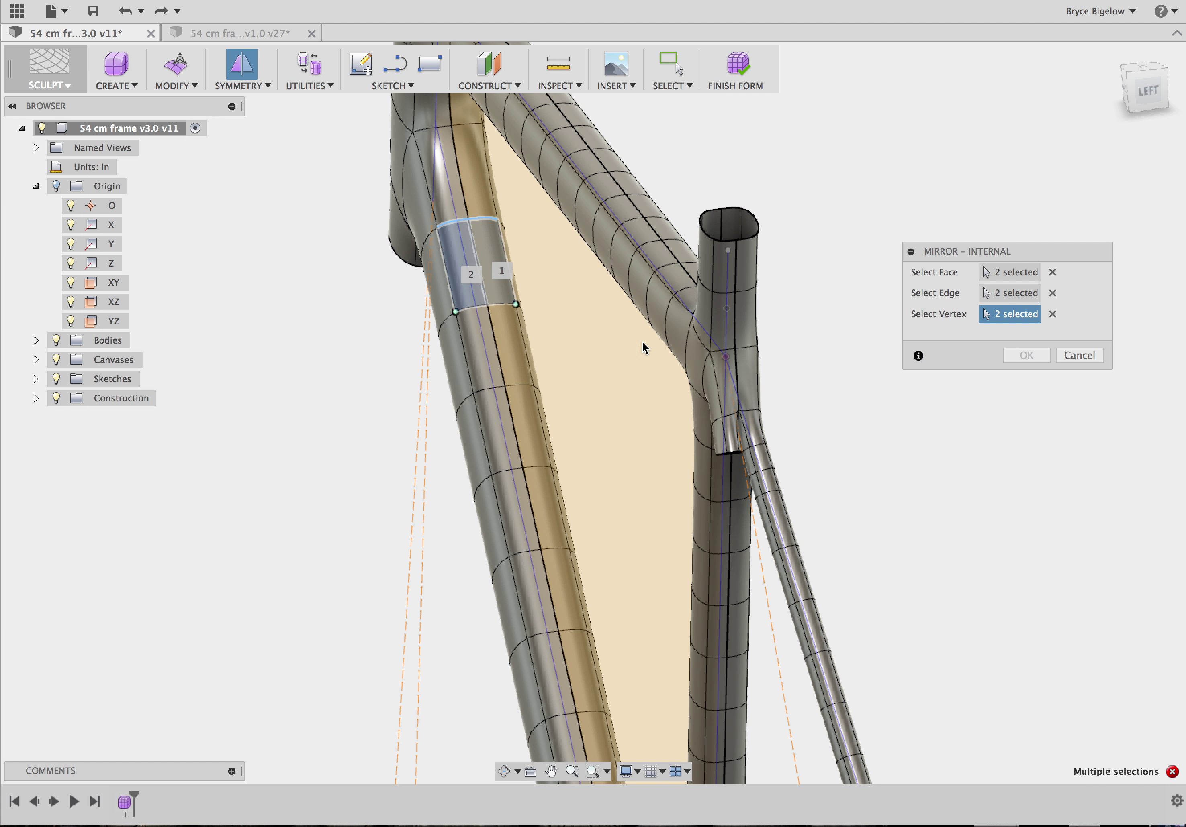
left_click(1080, 354)
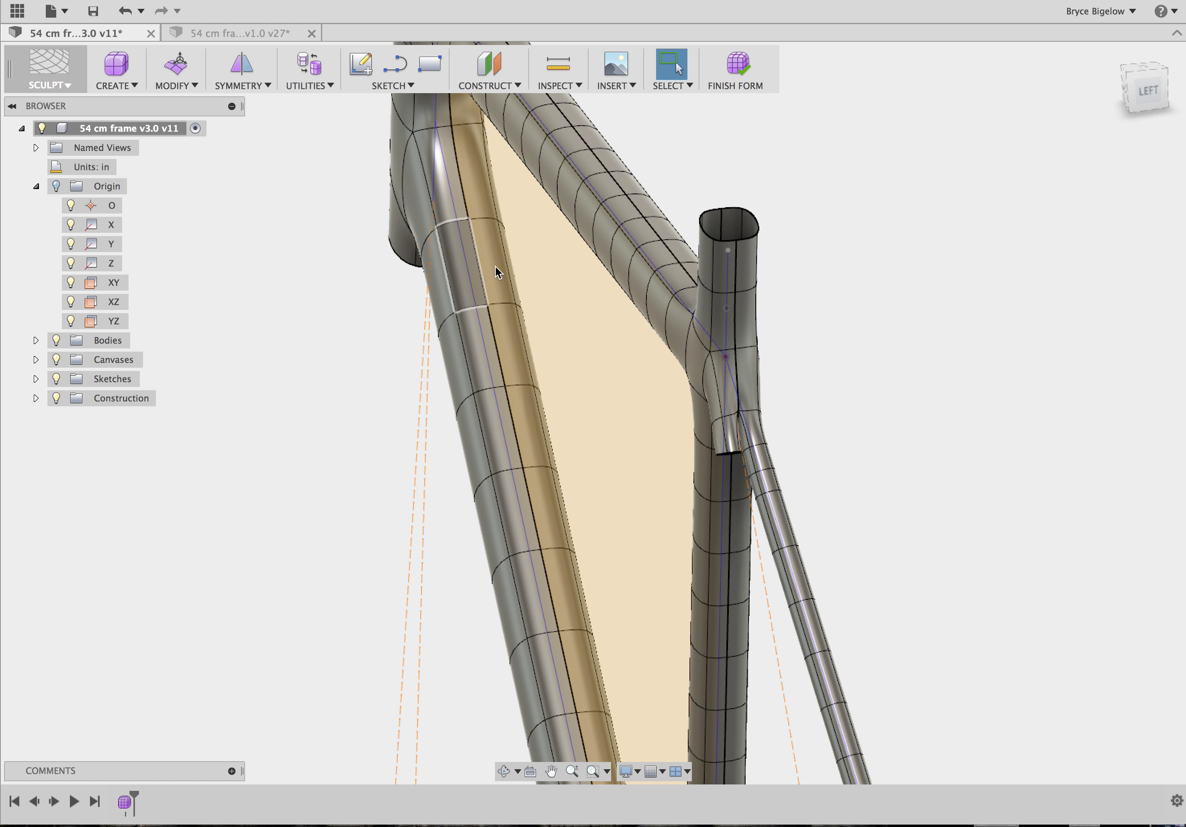
Examine how the edges run along the tubes and junctions from the rear and from both sides of the frame.
scroll(530, 480, "down", 5)
scroll(530, 480, "up", 2)
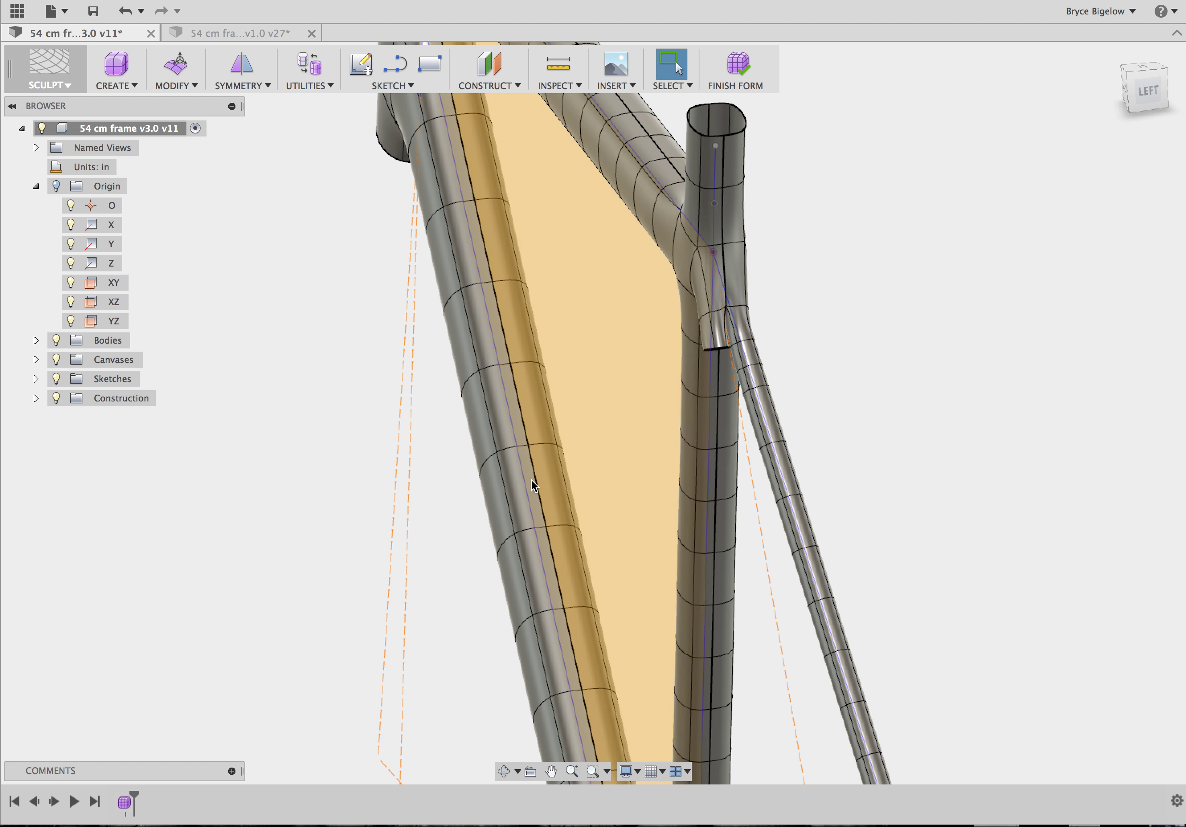
scroll(531, 479, "down", 3)
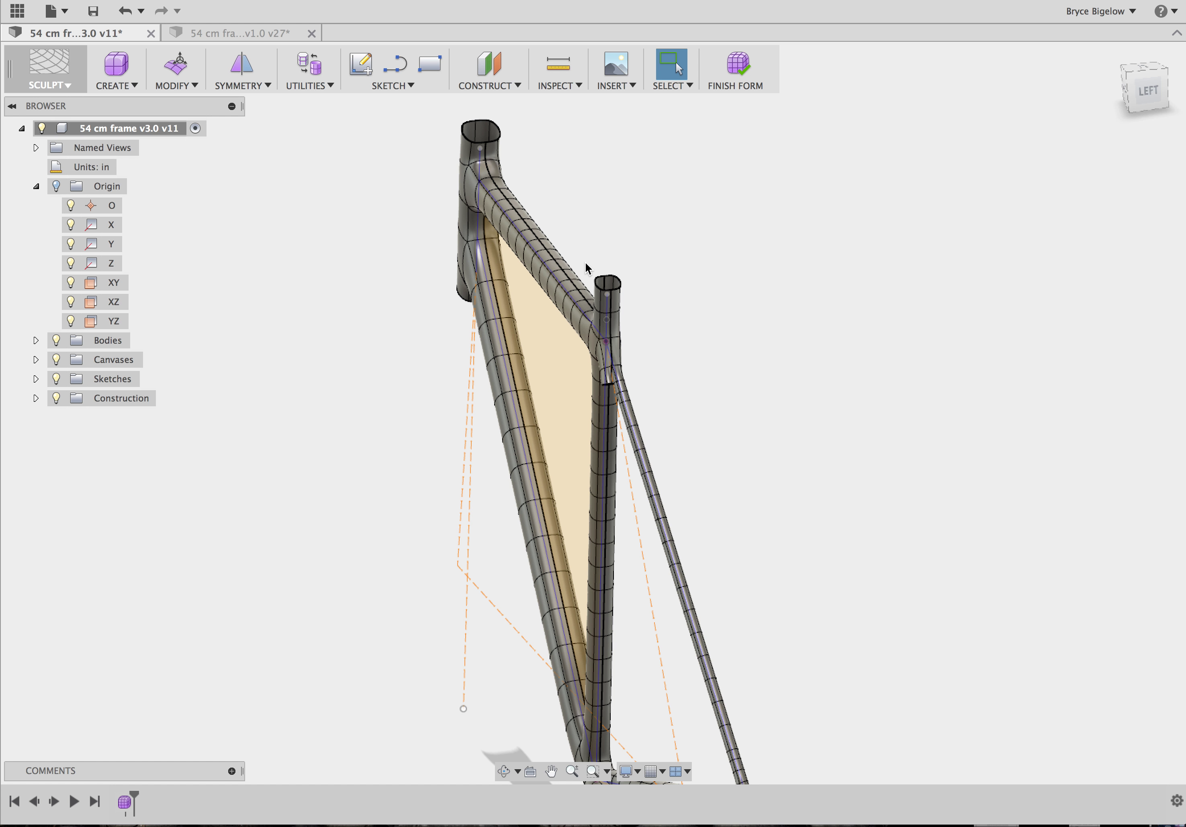
scroll(539, 626, "down", 3)
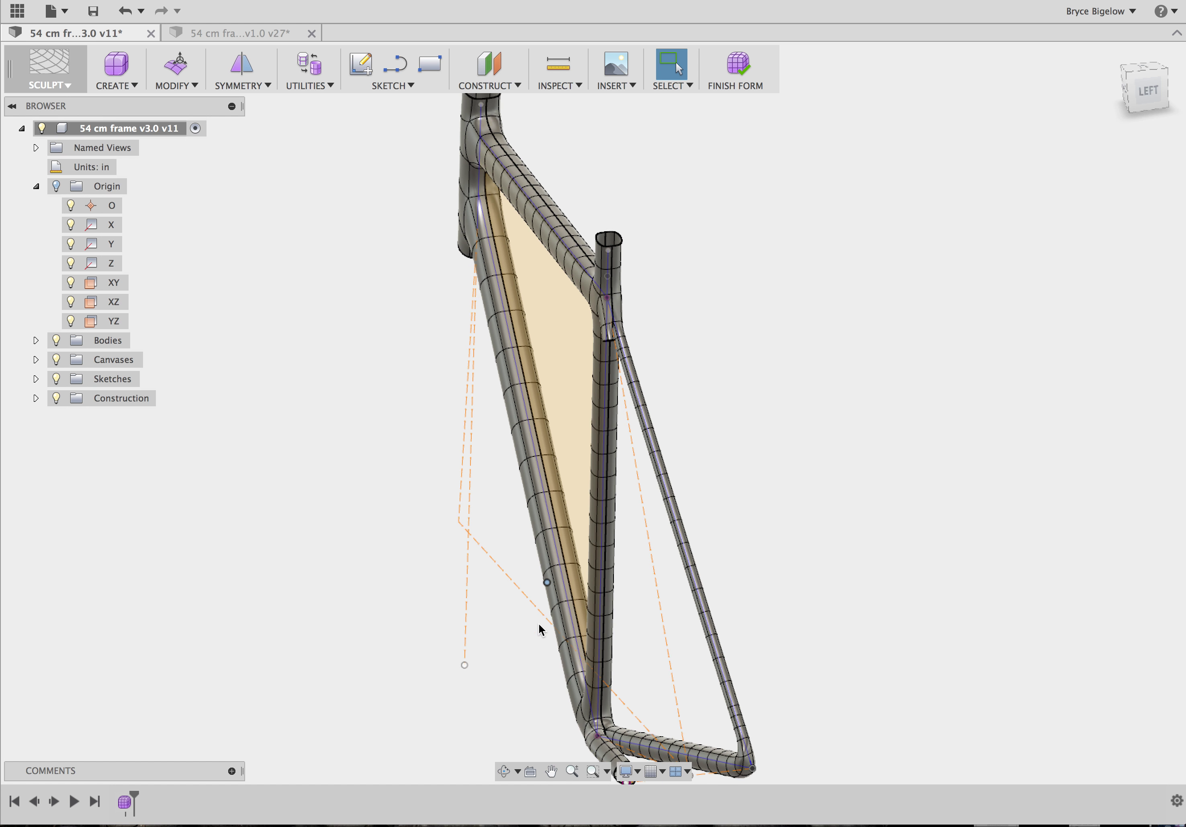
scroll(491, 572, "right", 5, "shift")
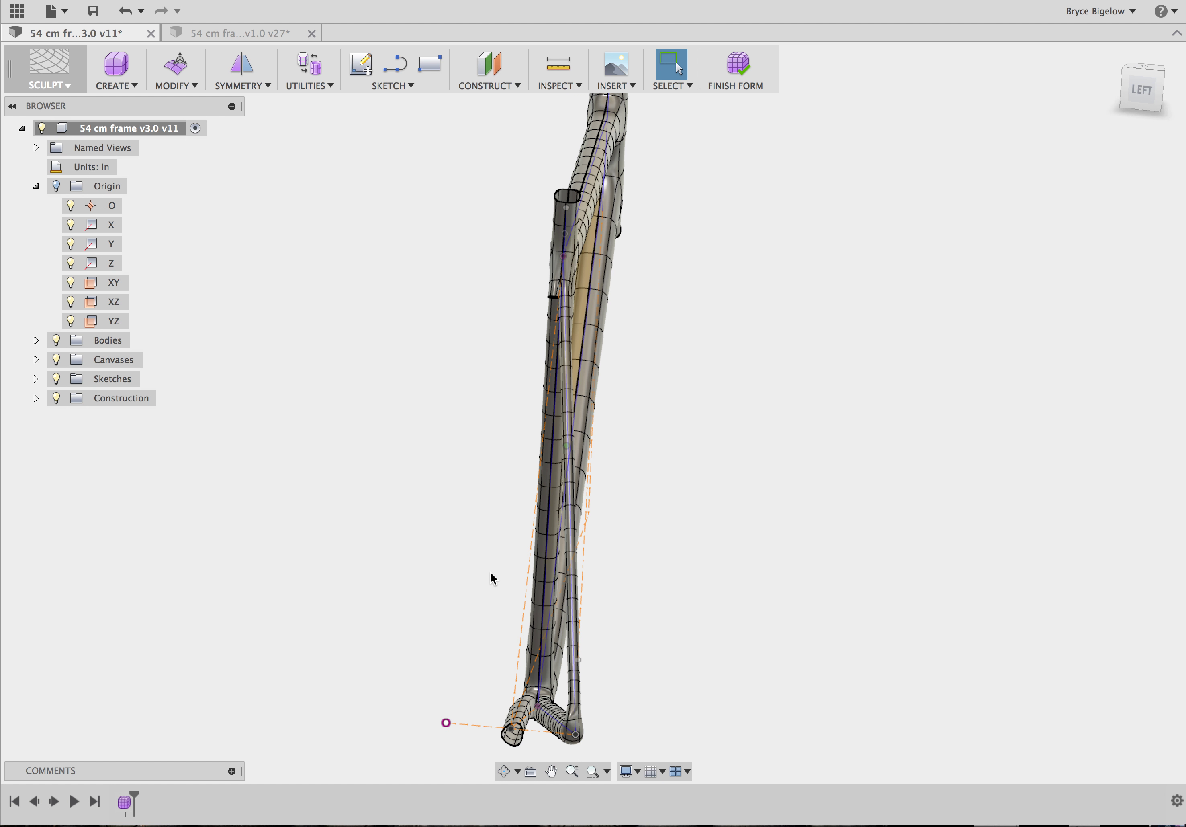
scroll(490, 572, "right", 10, "shift")
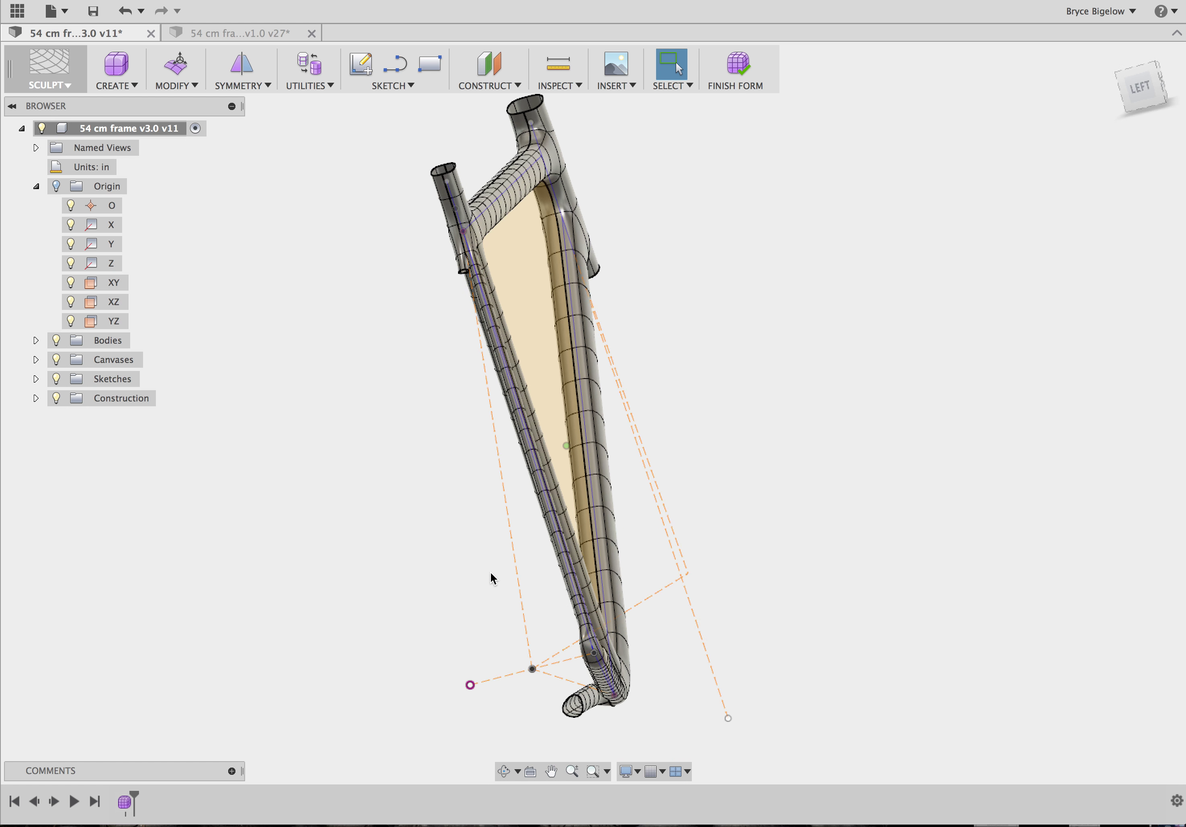
scroll(491, 573, "left", 15, "shift")
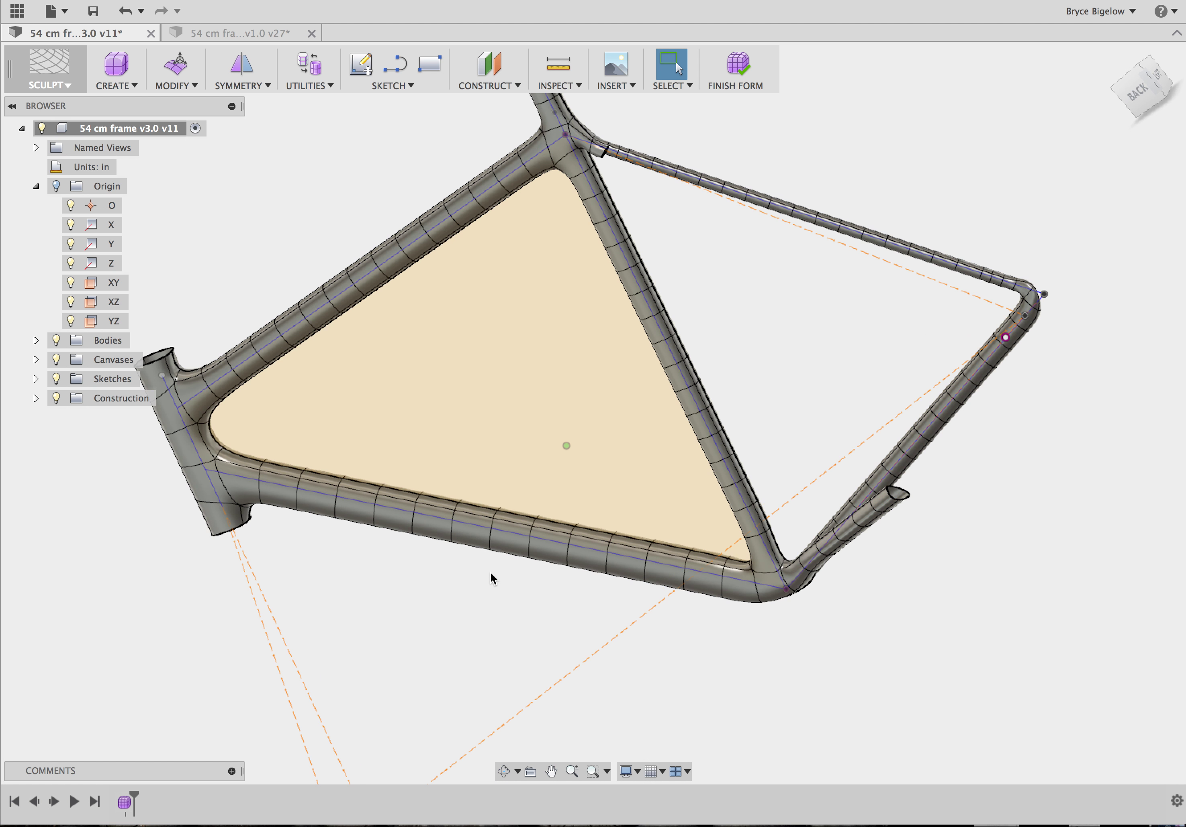
scroll(491, 572, "left", 5, "shift")
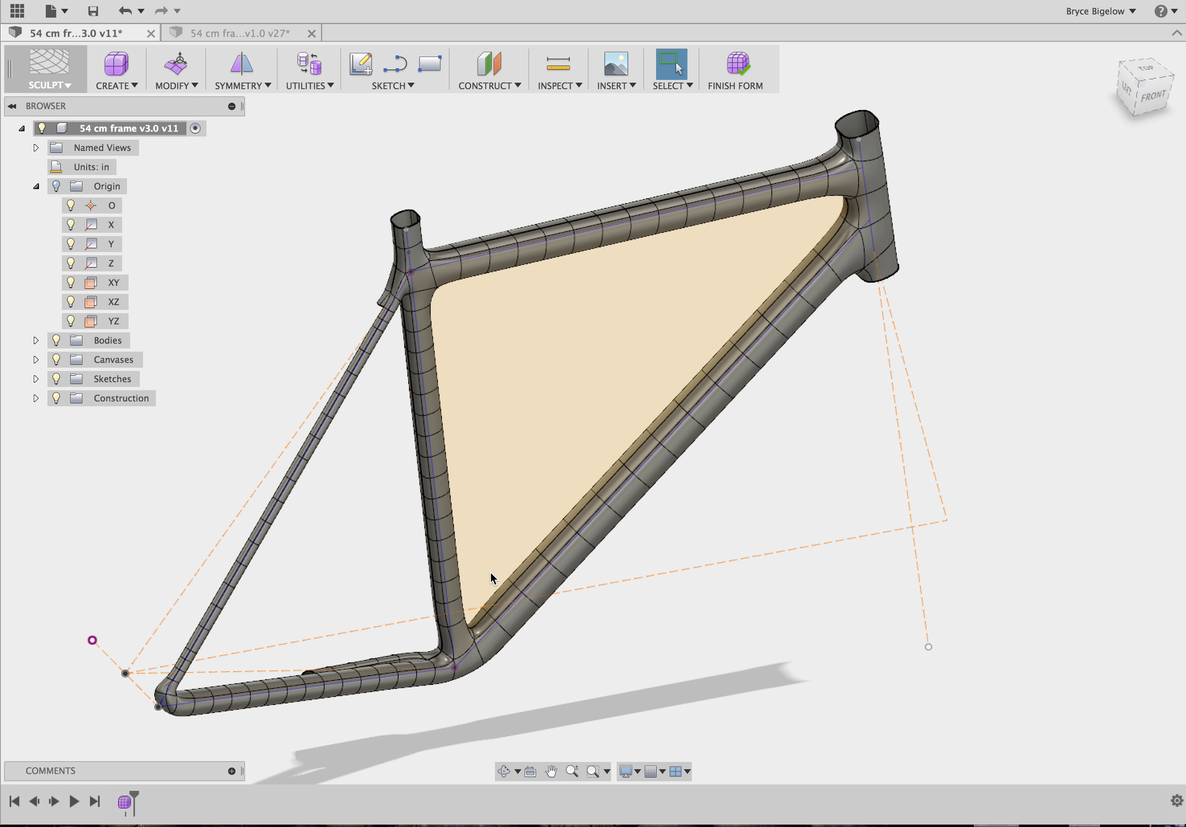